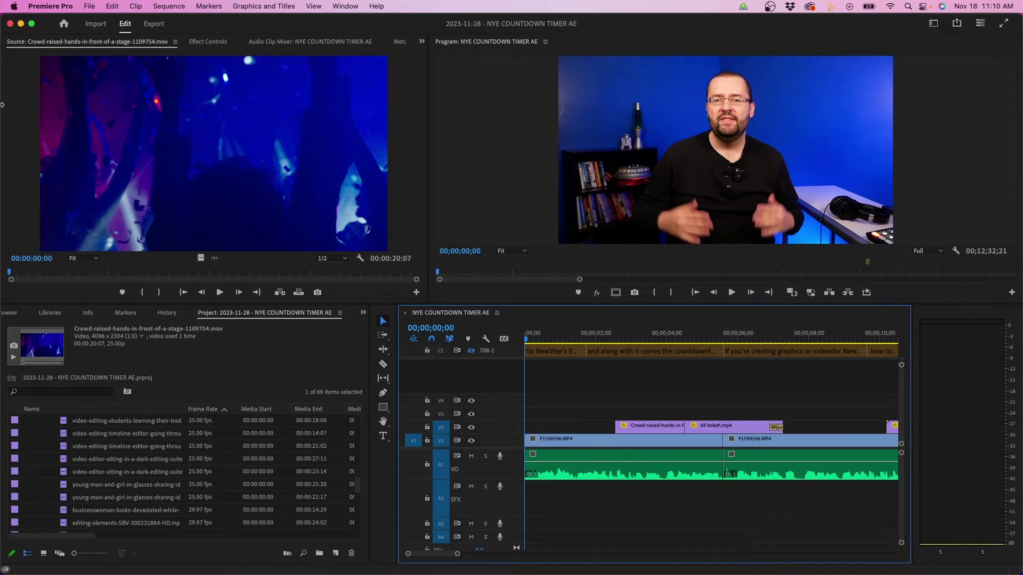
Open the General page of Premiere Pro's Preferences.
{"action": "left_click", "coordinate": [62, 6]}
{"action": "mouse_move", "coordinate": [54, 42]}
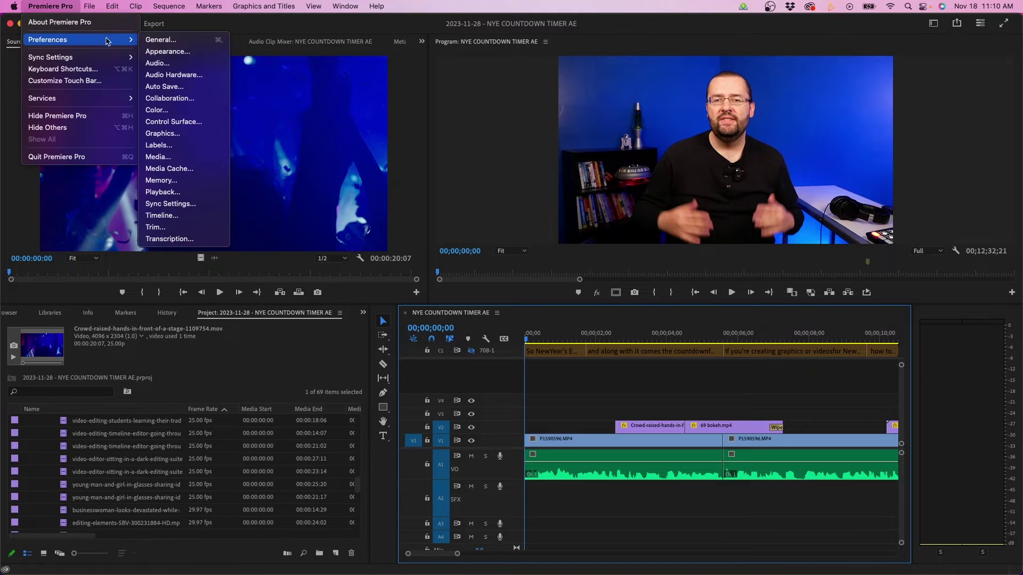
{"action": "left_click", "coordinate": [155, 41]}
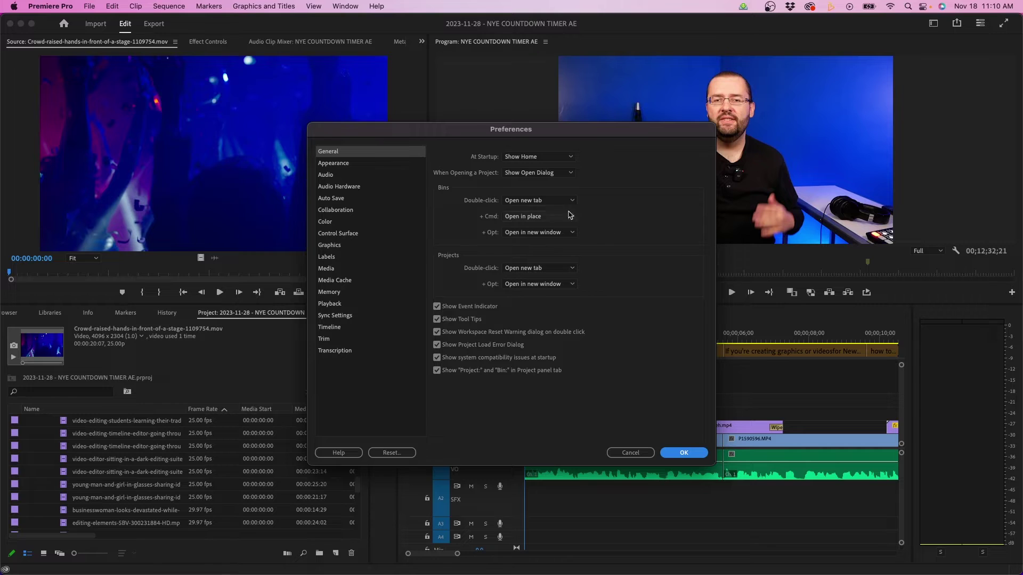
Keep bin double-click on Open new tab and Cmd+double-click on Open in place.
{"action": "left_click", "coordinate": [552, 200]}
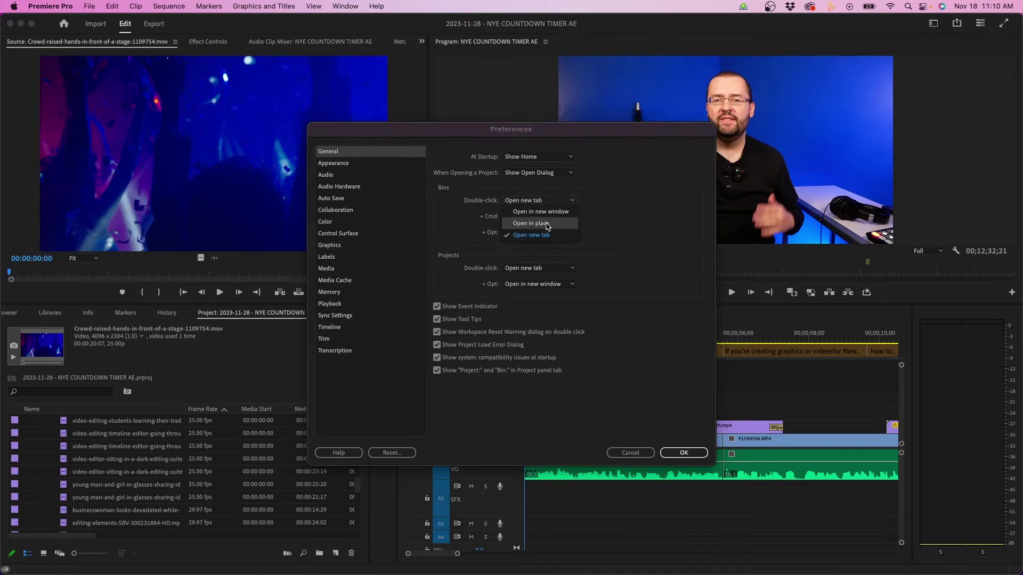
{"action": "left_click", "coordinate": [590, 235]}
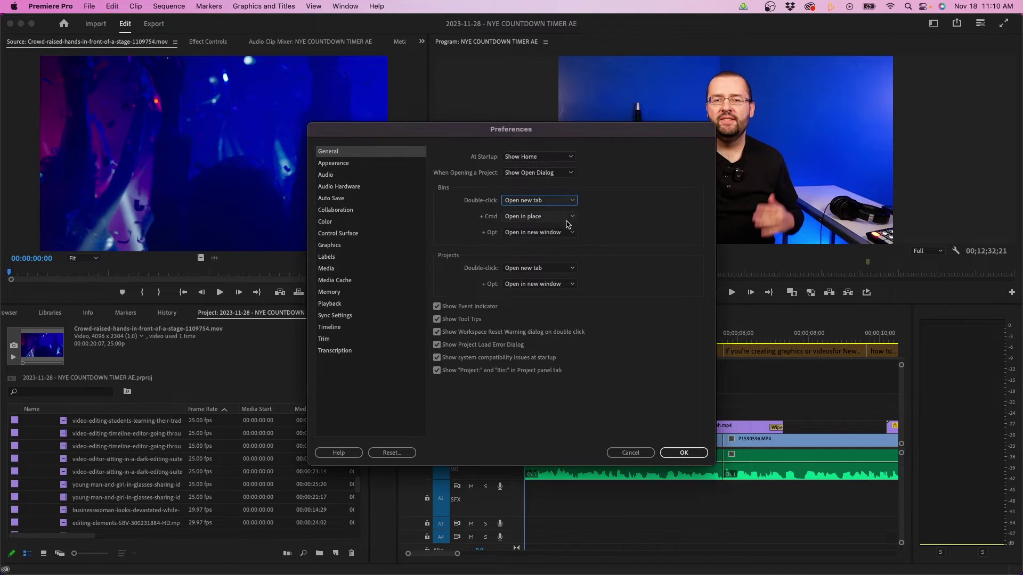
{"action": "left_click", "coordinate": [566, 219]}
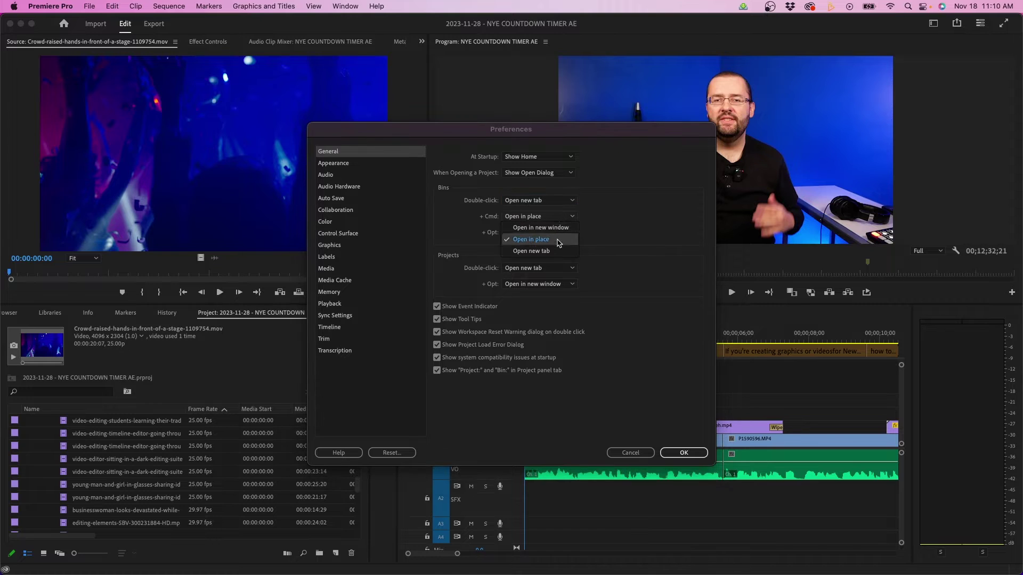
{"action": "left_click", "coordinate": [599, 245]}
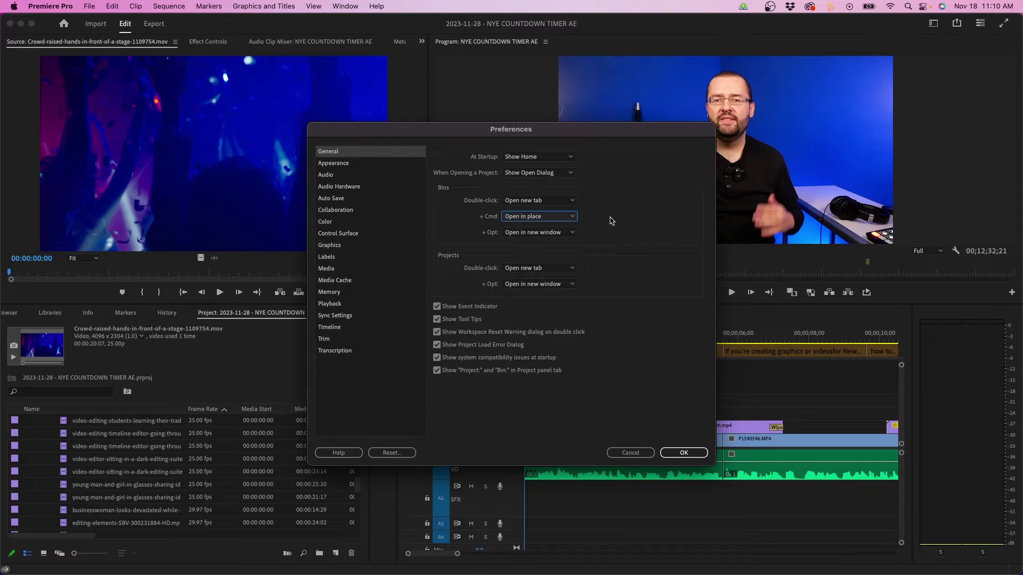
On the Appearance page, adjust Brightness and raise the Interactive Controls and Focus Indicators highlights toward Lighter.
{"action": "left_click", "coordinate": [350, 164]}
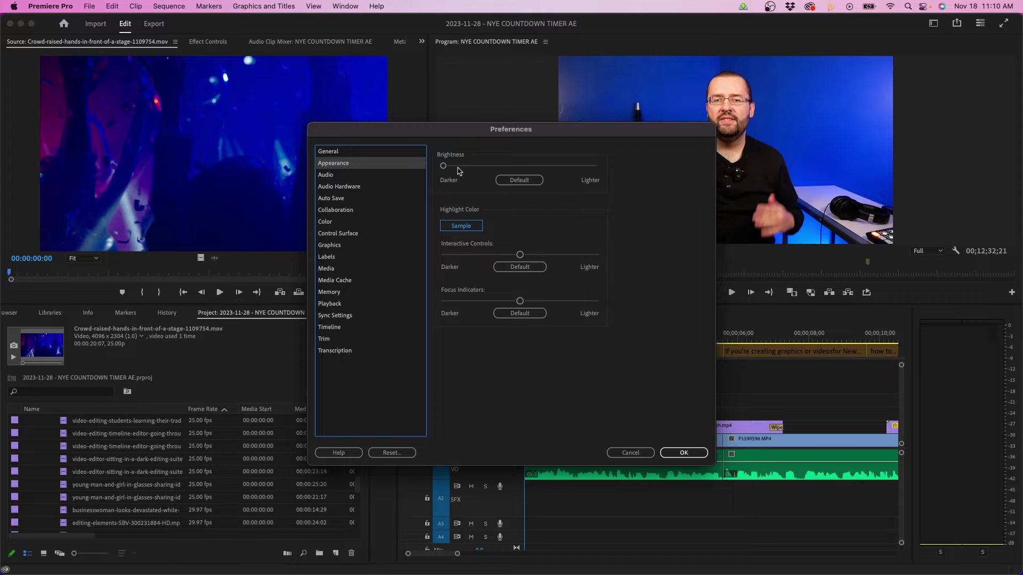
{"action": "mouse_move", "coordinate": [445, 169]}
{"action": "left_mouse_down"}
{"action": "mouse_move", "coordinate": [476, 169]}
{"action": "mouse_move", "coordinate": [439, 174]}
{"action": "left_mouse_up"}
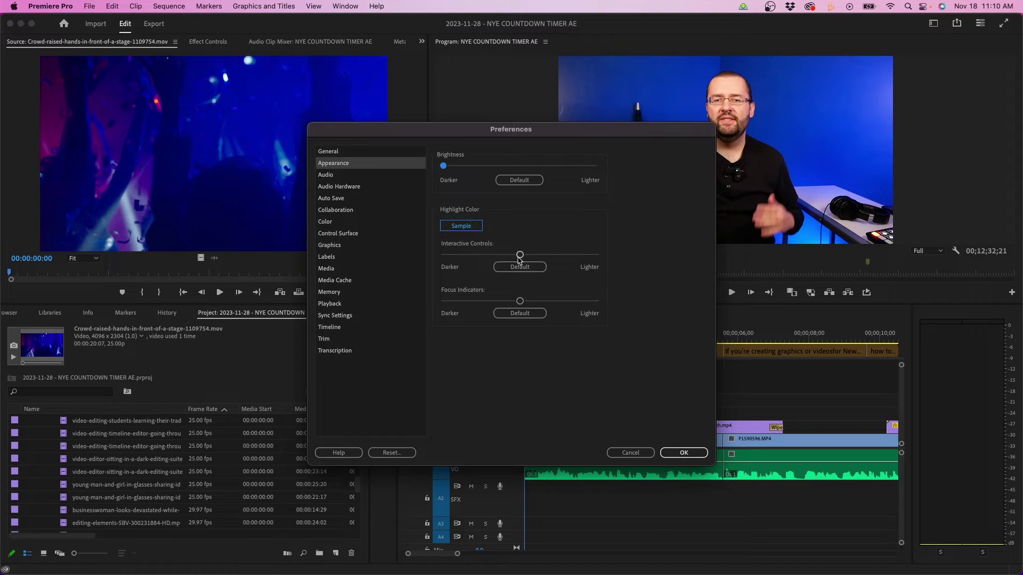
{"action": "left_click_drag", "start_coordinate": [518, 256], "coordinate": [557, 258]}
{"action": "left_click_drag", "start_coordinate": [520, 301], "coordinate": [562, 298]}
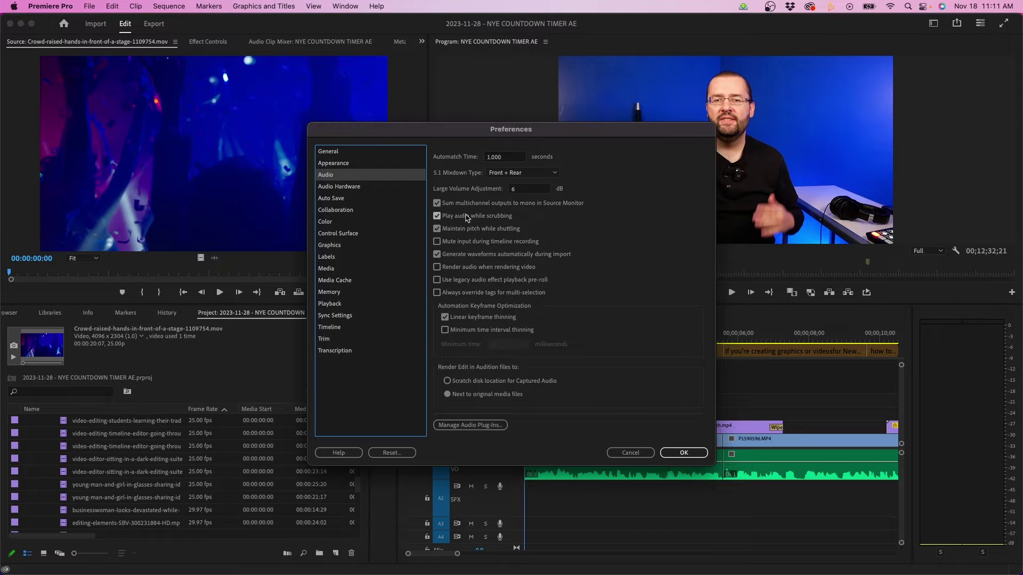
Turn off Play audio while scrubbing and set Default Input to System Default - MacBook Pro Microphone.
{"action": "left_click", "coordinate": [437, 216]}
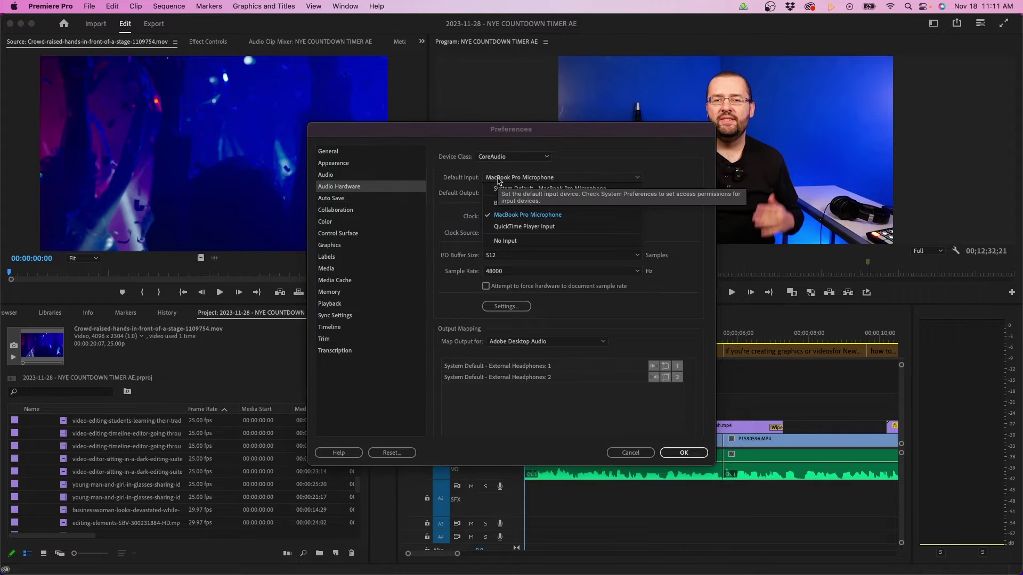
{"action": "left_click", "coordinate": [538, 179]}
{"action": "left_click", "coordinate": [614, 190]}
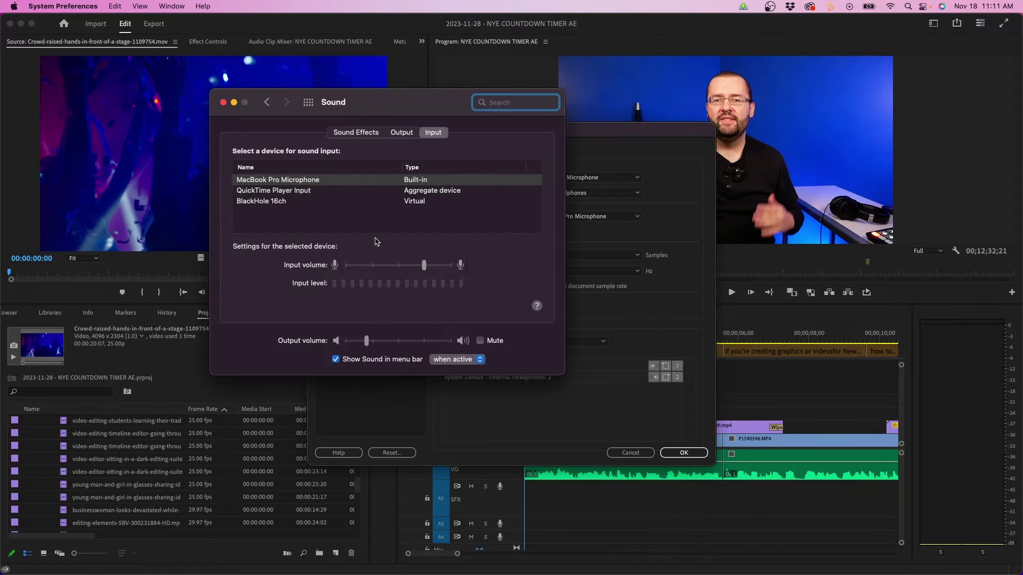
Check MacBook Pro Microphone as input and the output devices in macOS Sound, then close it.
{"action": "left_click", "coordinate": [284, 179]}
{"action": "left_click", "coordinate": [402, 132]}
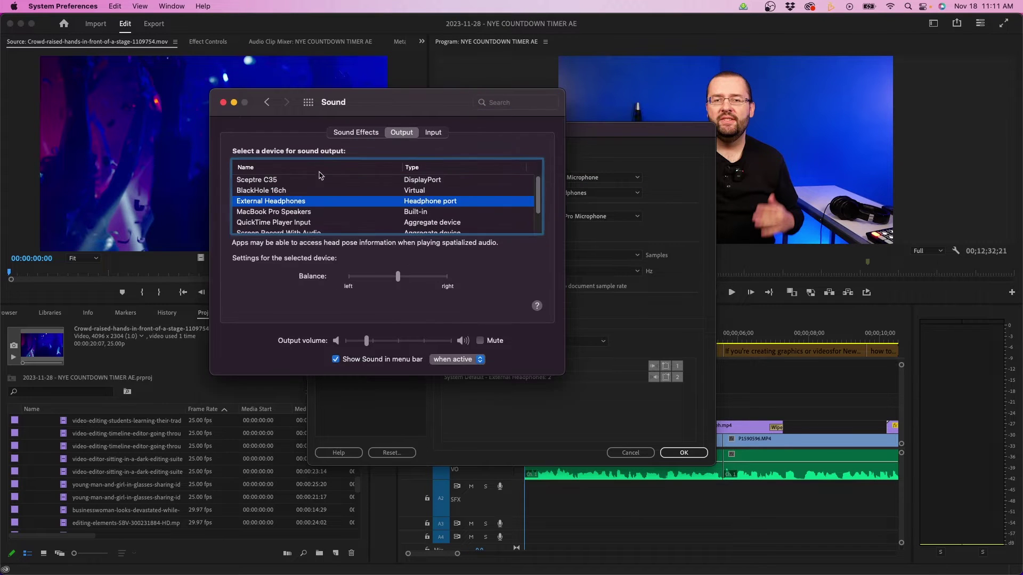
{"action": "left_click", "coordinate": [224, 103]}
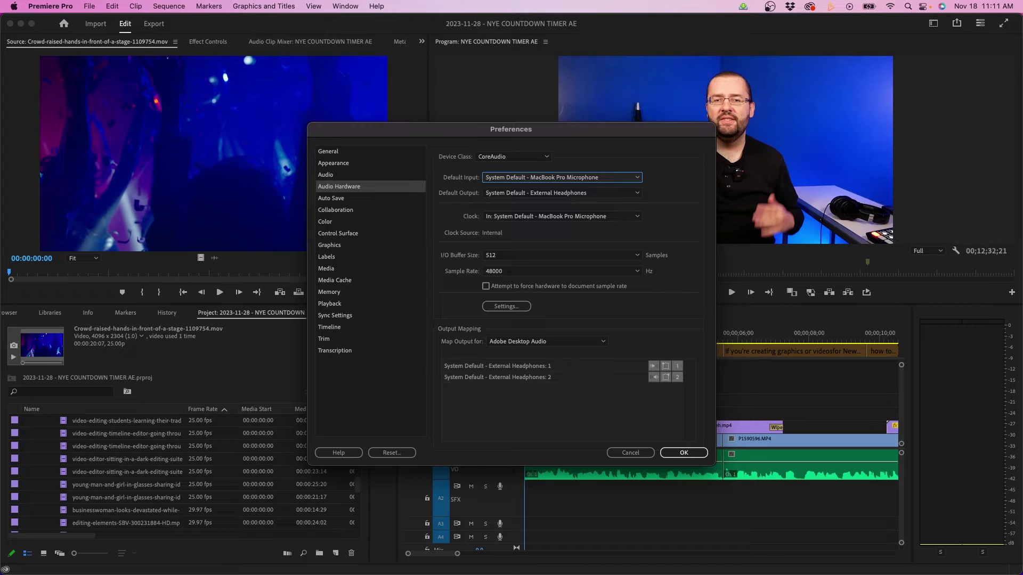
Enable Auto Save every 5 minutes with 100 maximum versions, also saving current projects.
{"action": "left_click", "coordinate": [336, 202]}
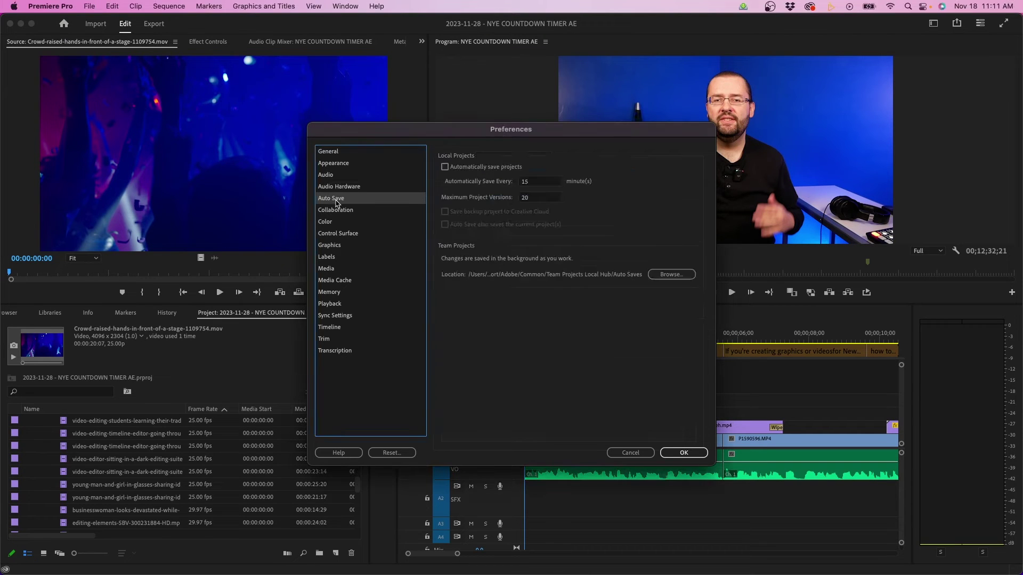
{"action": "left_click", "coordinate": [466, 167]}
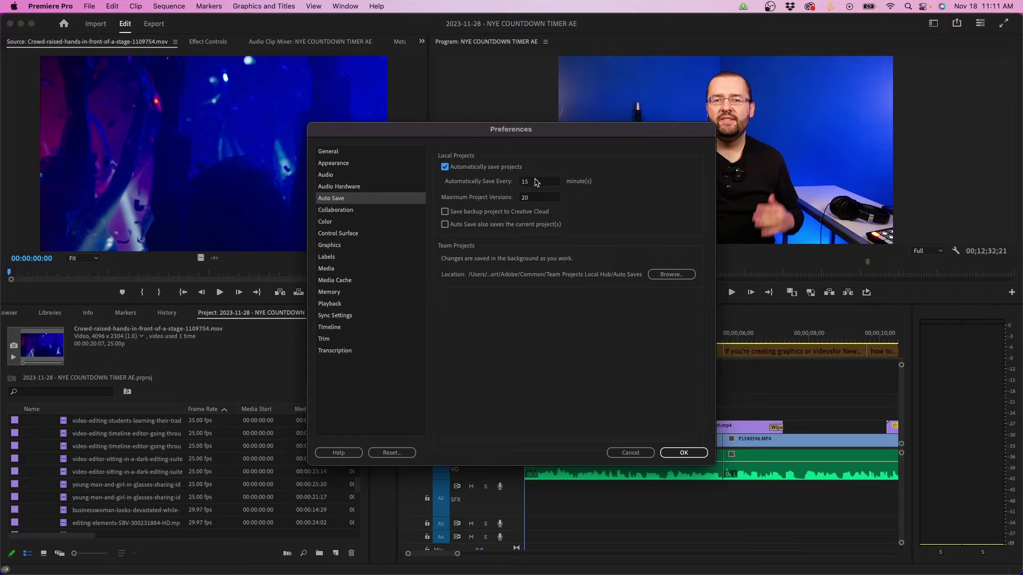
{"action": "left_click", "coordinate": [536, 181]}
{"action": "left_click", "coordinate": [547, 198]}
{"action": "type", "text": "100"}
{"action": "left_click", "coordinate": [597, 195]}
{"action": "left_click", "coordinate": [555, 224]}
{"action": "left_click", "coordinate": [358, 208]}
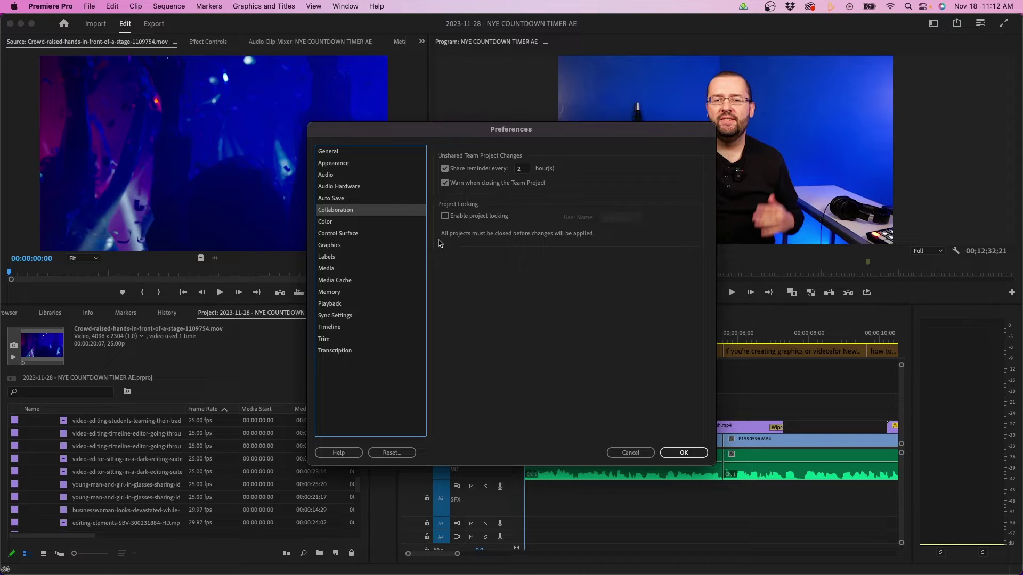
On the Color page, toggle Display Color Management and Extended Dynamic Range Monitoring, leaving both off.
{"action": "left_click", "coordinate": [334, 222]}
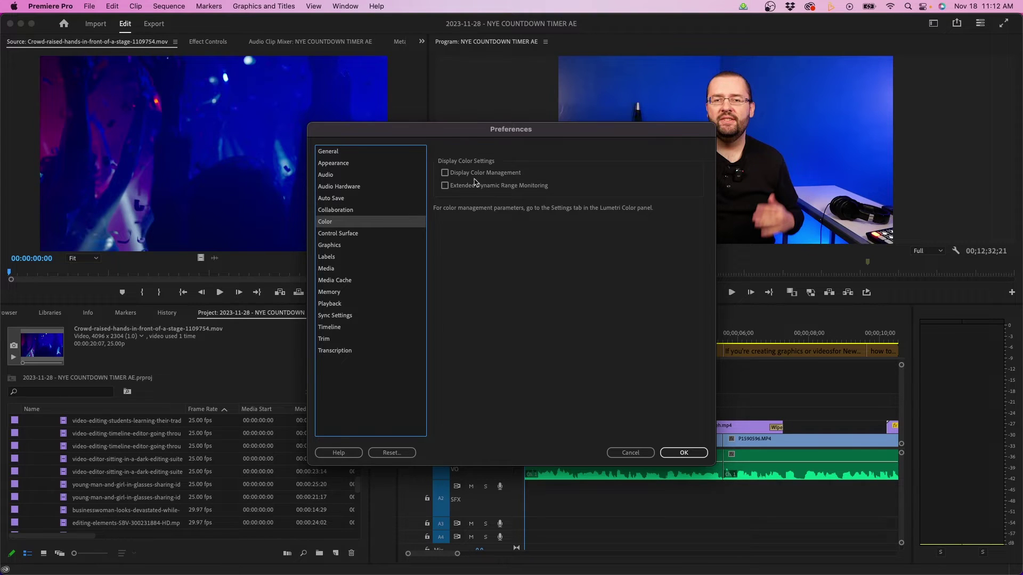
{"action": "left_click", "coordinate": [445, 173]}
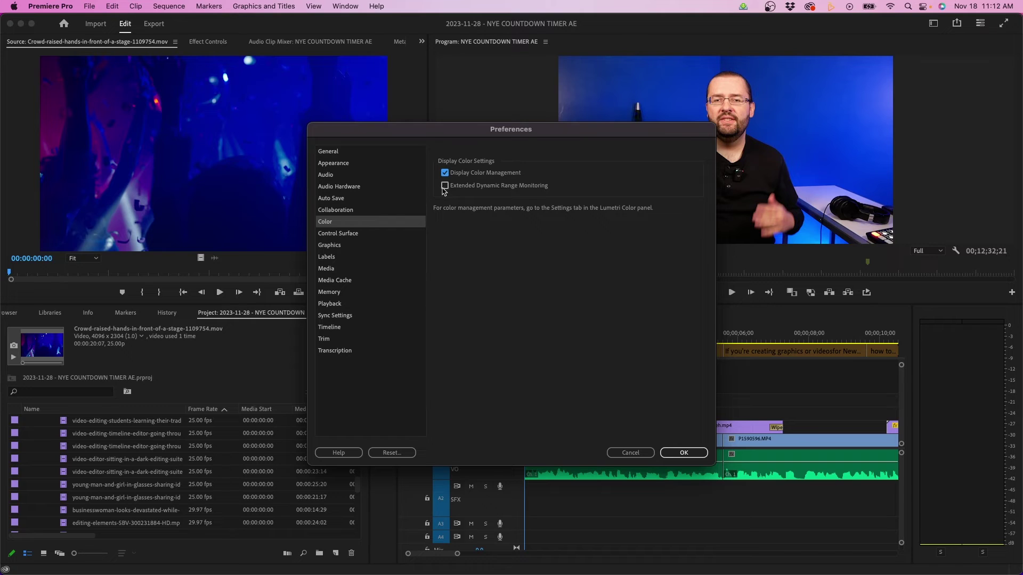
{"action": "left_click", "coordinate": [445, 186]}
{"action": "left_click", "coordinate": [446, 173]}
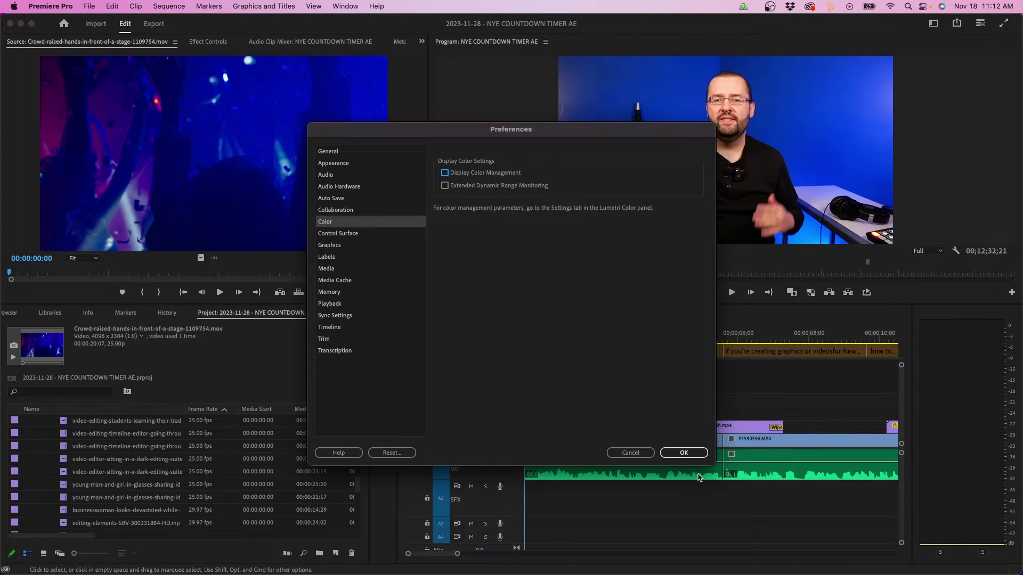
{"action": "left_click", "coordinate": [686, 453]}
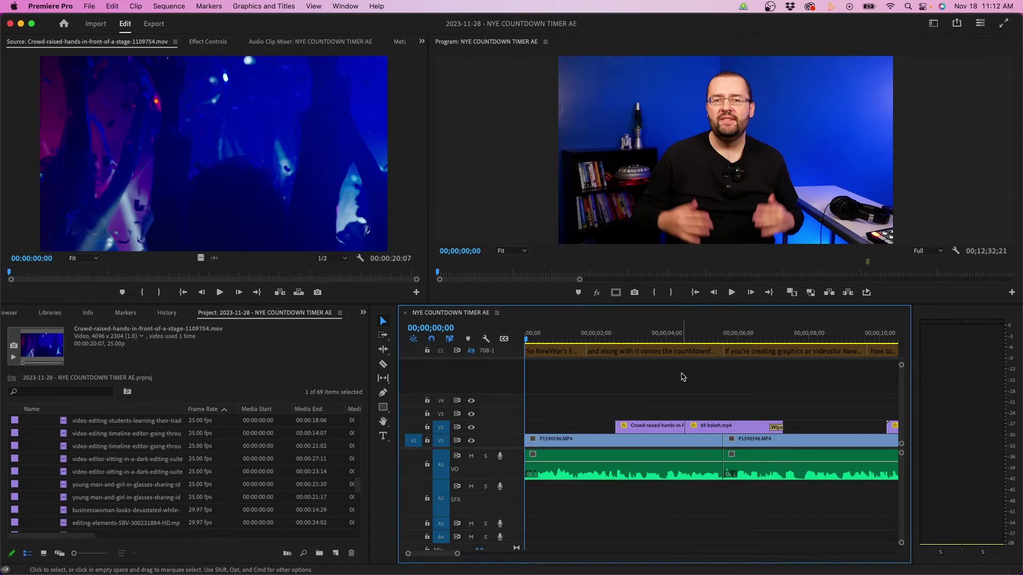
{"action": "left_click", "coordinate": [934, 24]}
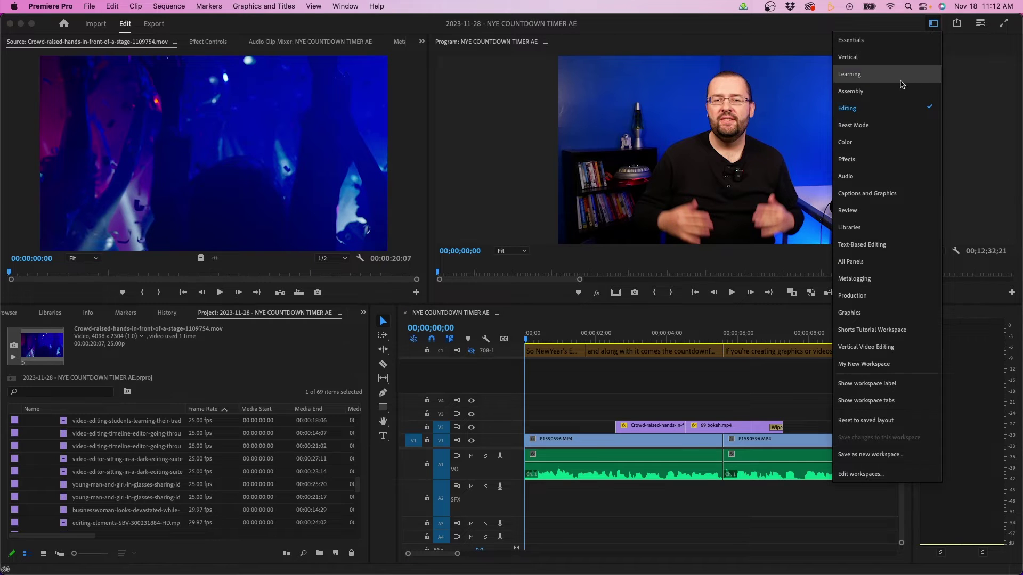
{"action": "left_click", "coordinate": [892, 140]}
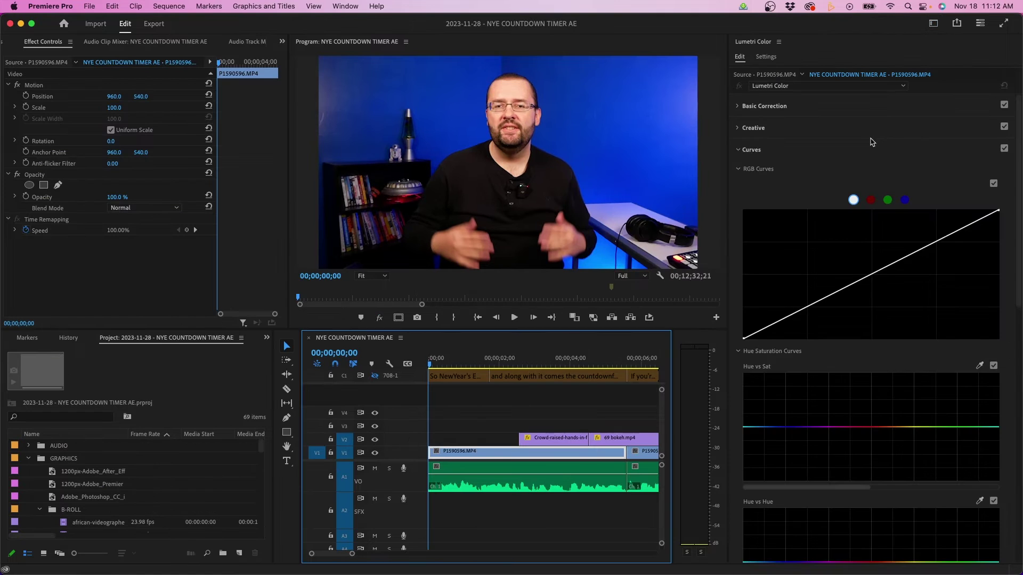
{"action": "left_click", "coordinate": [766, 57]}
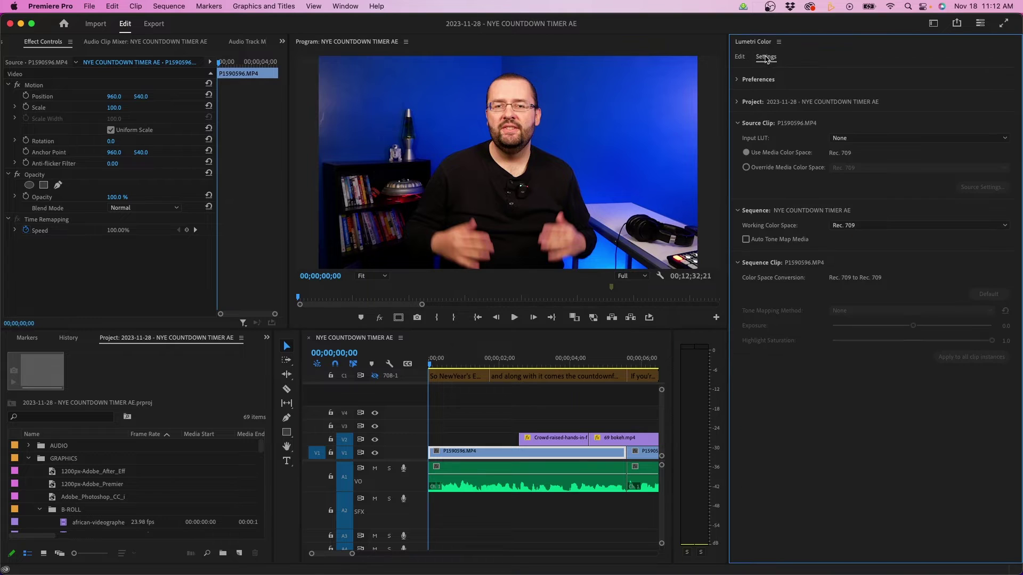
{"action": "left_click", "coordinate": [736, 102]}
{"action": "left_click", "coordinate": [736, 80]}
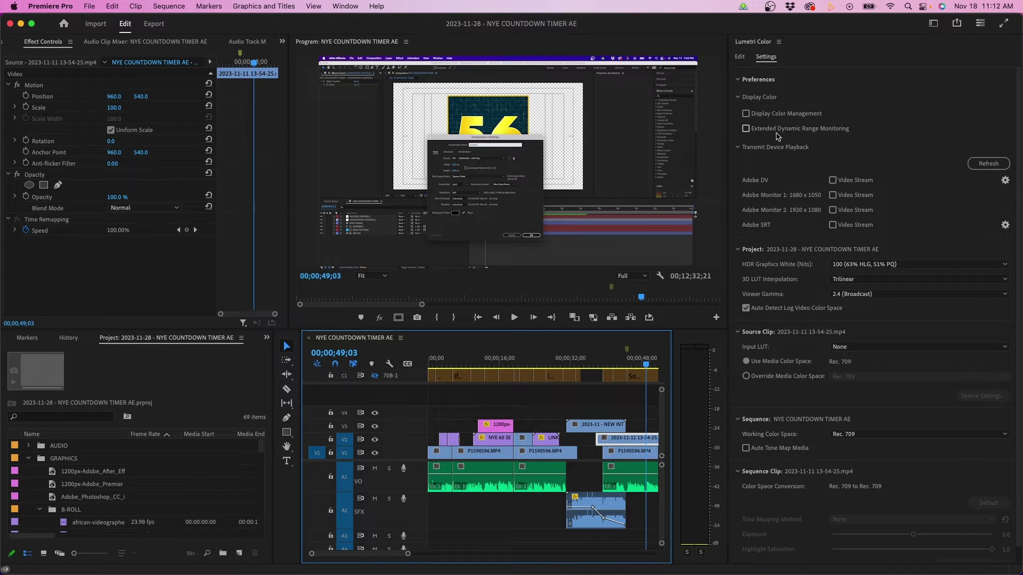
{"action": "left_click", "coordinate": [746, 114]}
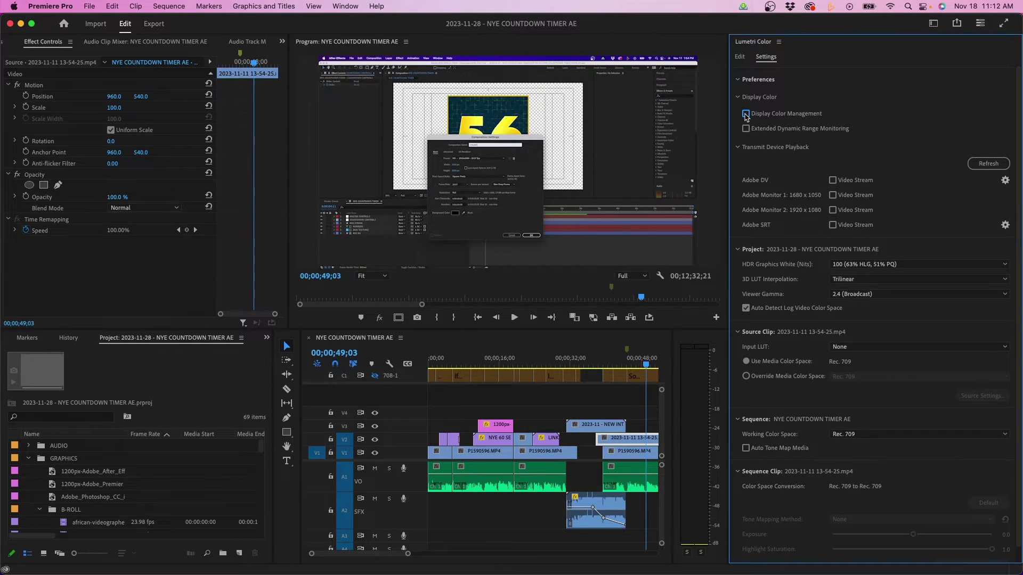
{"action": "left_click", "coordinate": [746, 114]}
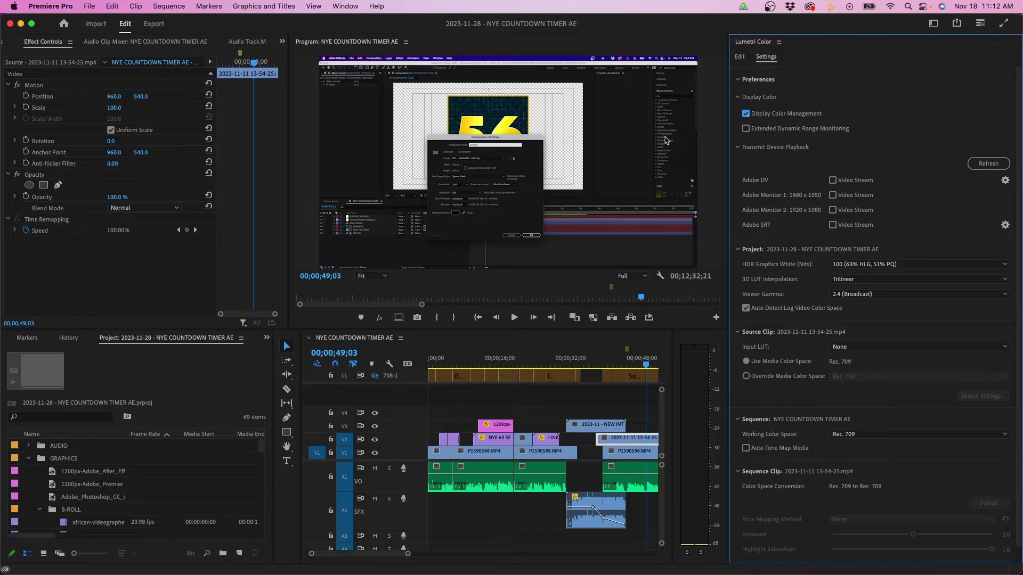
{"action": "left_click", "coordinate": [745, 114]}
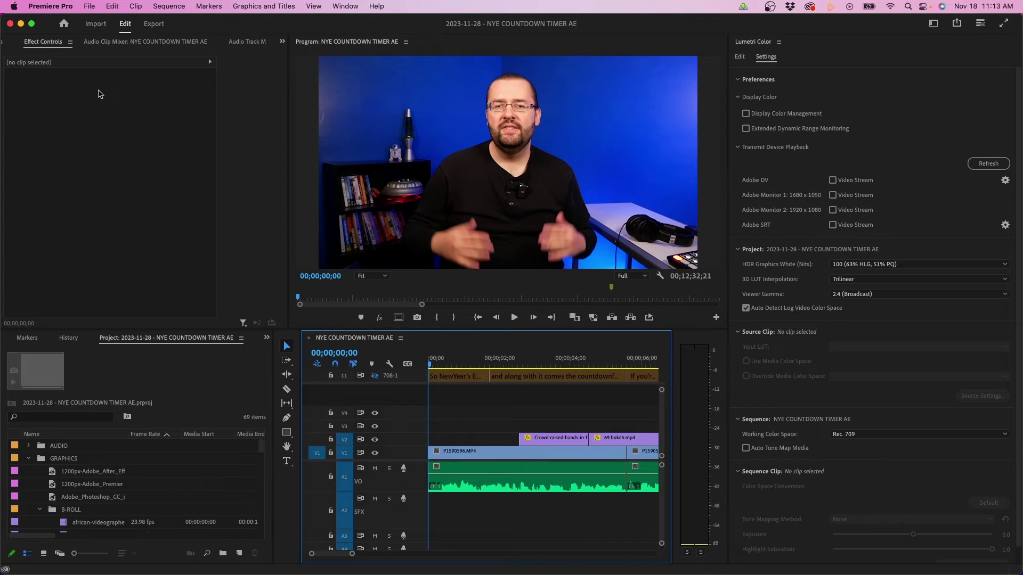
Reopen Preferences on Control Surface and move through Graphics to the Labels page.
{"action": "left_click", "coordinate": [51, 6]}
{"action": "mouse_move", "coordinate": [80, 39]}
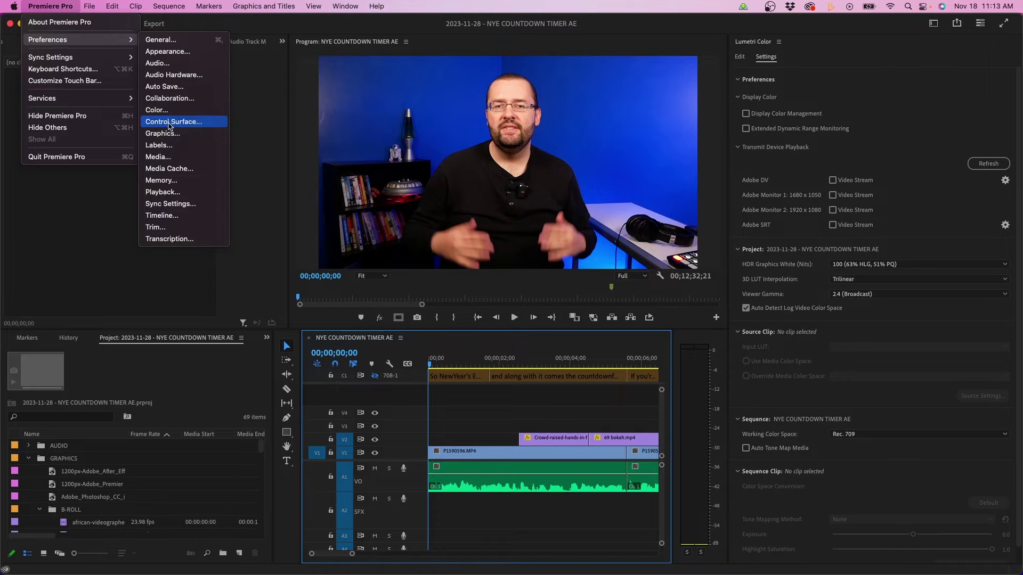
{"action": "left_click", "coordinate": [231, 147]}
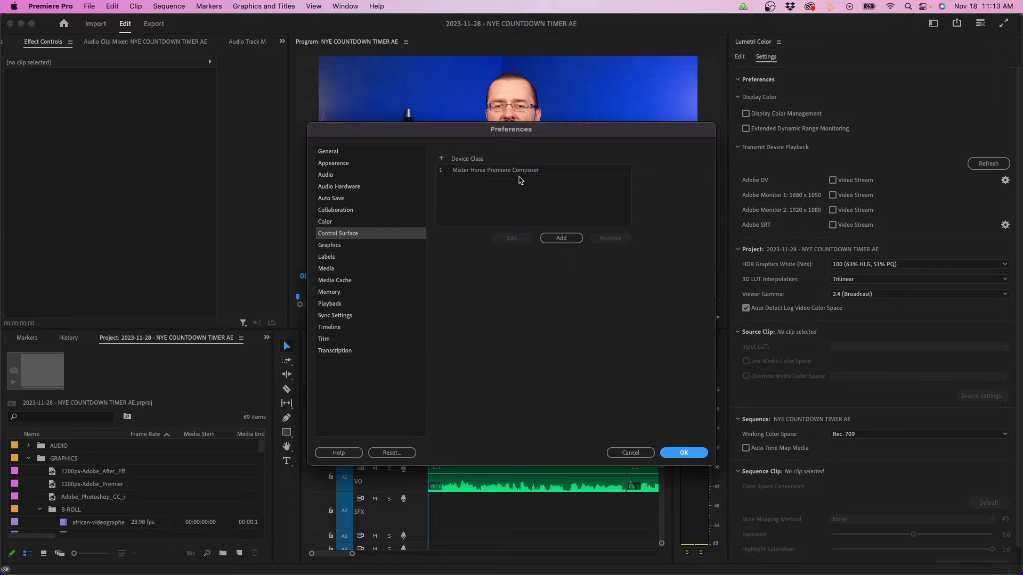
{"action": "left_click", "coordinate": [381, 246]}
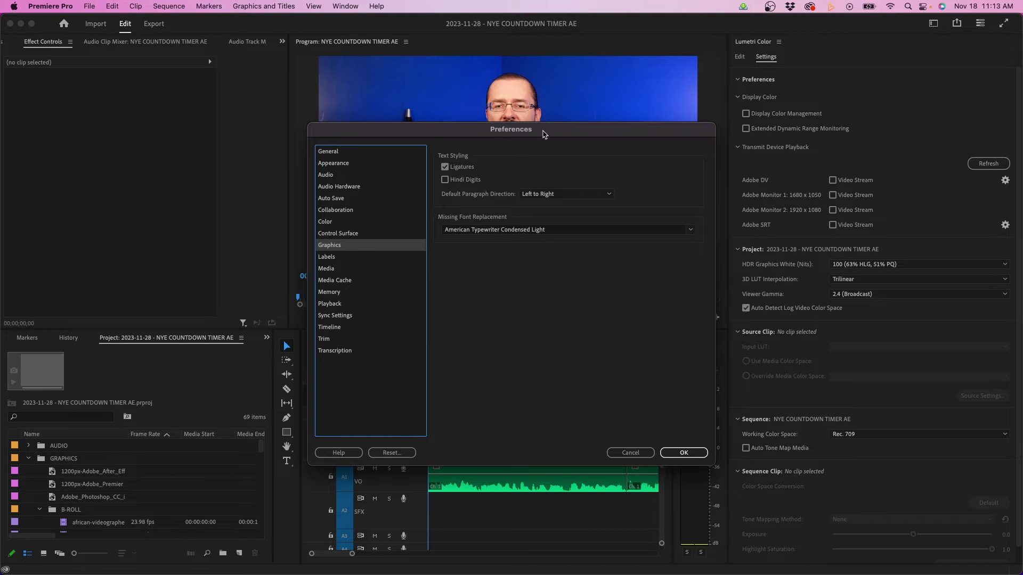
{"action": "left_click", "coordinate": [344, 257]}
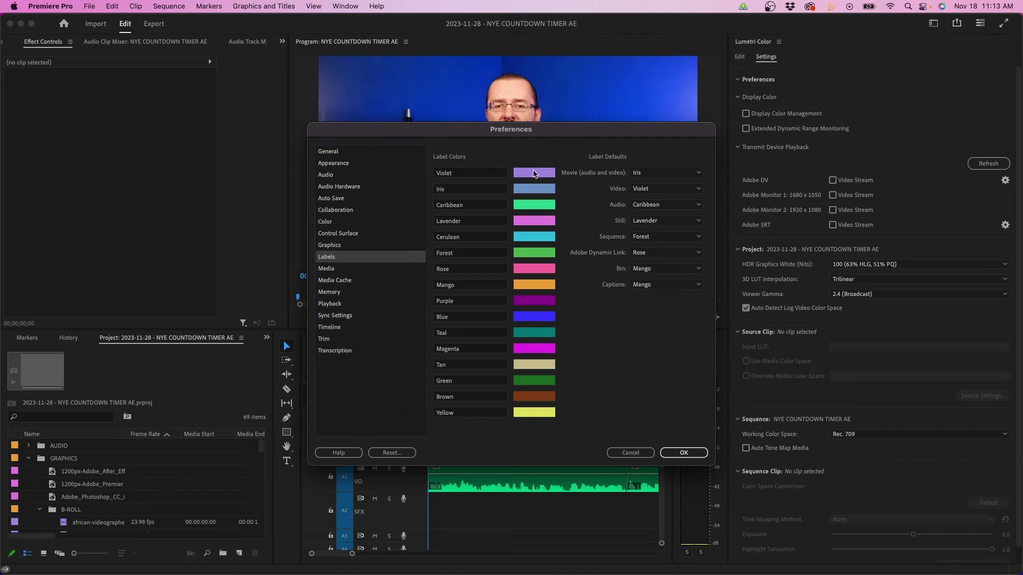
Try a green for the Violet label but cancel, and keep Iris as the Movie default.
{"action": "left_click", "coordinate": [534, 173]}
{"action": "left_click", "coordinate": [499, 313]}
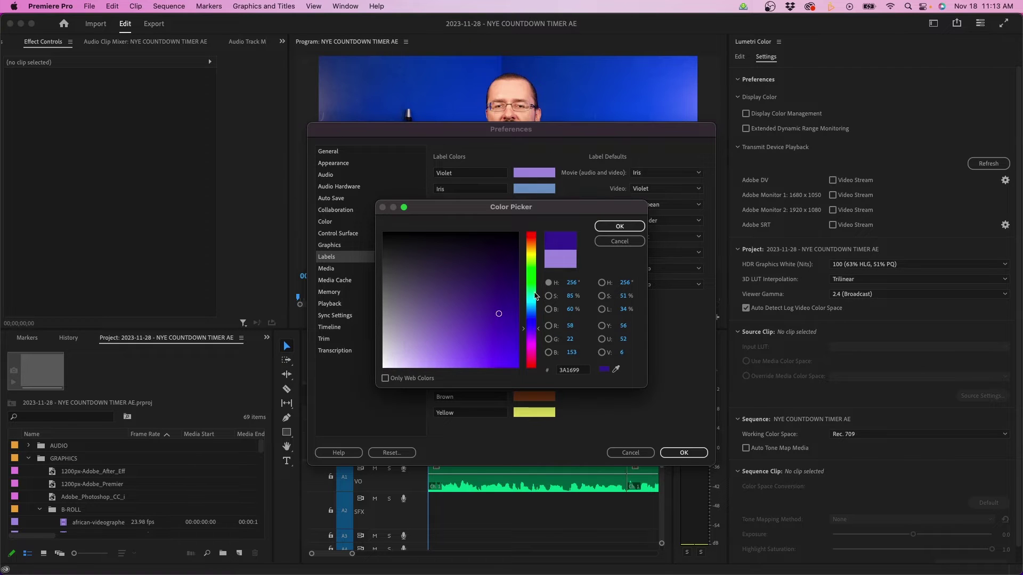
{"action": "left_click_drag", "start_coordinate": [535, 297], "coordinate": [531, 272]}
{"action": "left_click_drag", "start_coordinate": [501, 331], "coordinate": [544, 402]}
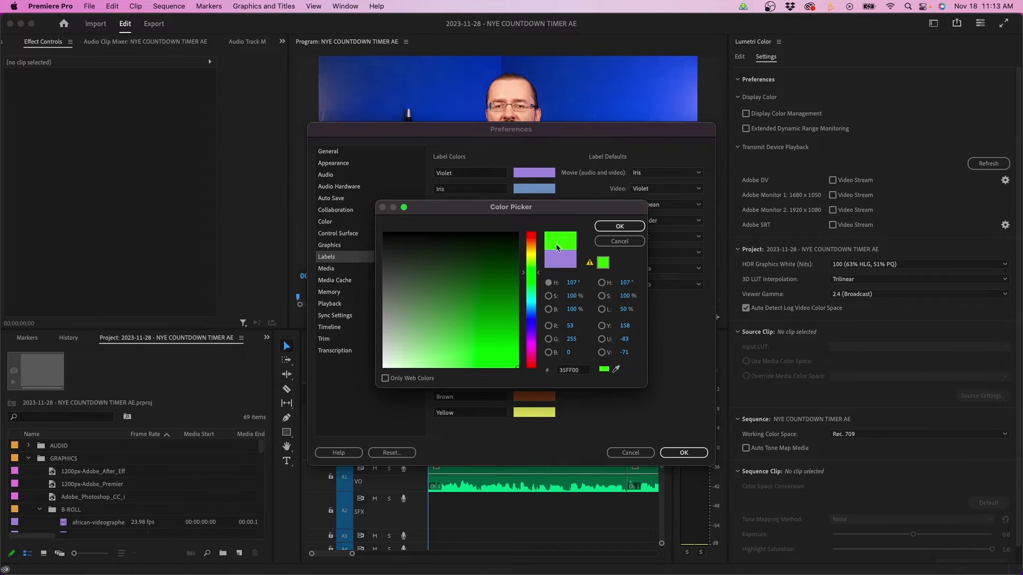
{"action": "left_click", "coordinate": [620, 242]}
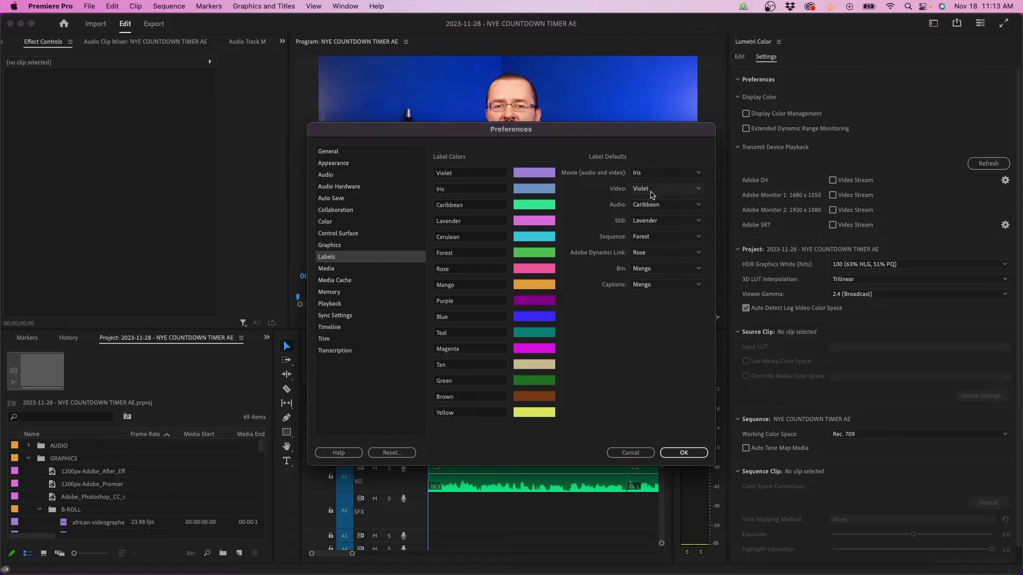
{"action": "left_click", "coordinate": [663, 174]}
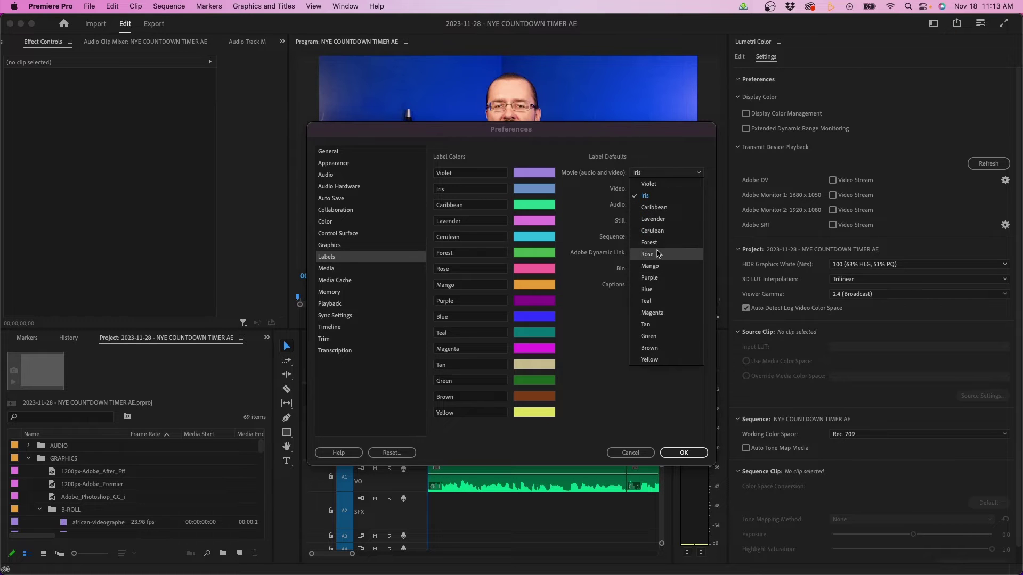
{"action": "left_click", "coordinate": [592, 232]}
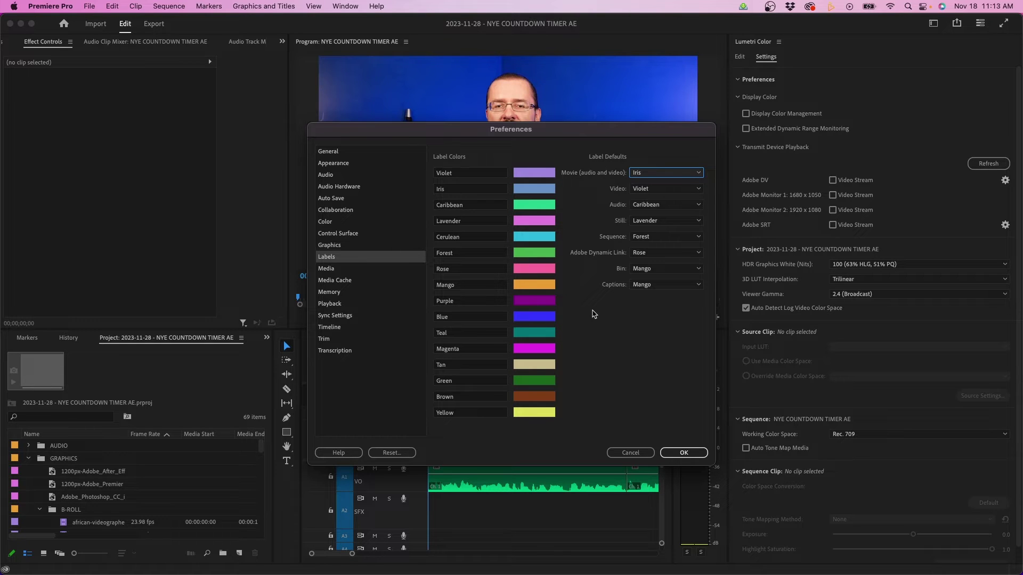
Set Media timecode to start at 00:00:00:00, keep scaling None, save, and open the crowd clip.
{"action": "left_click", "coordinate": [348, 270]}
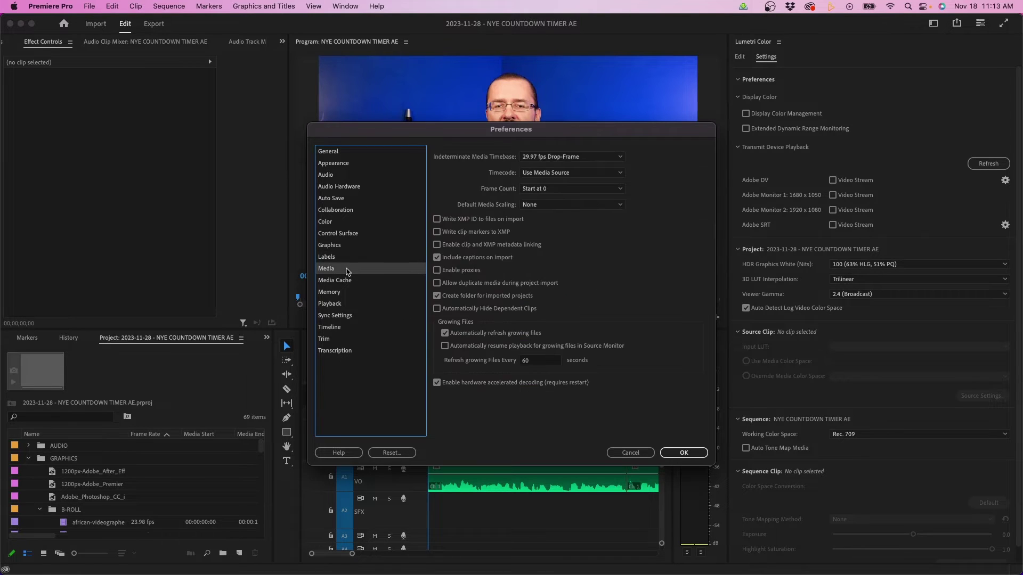
{"action": "left_click", "coordinate": [575, 173]}
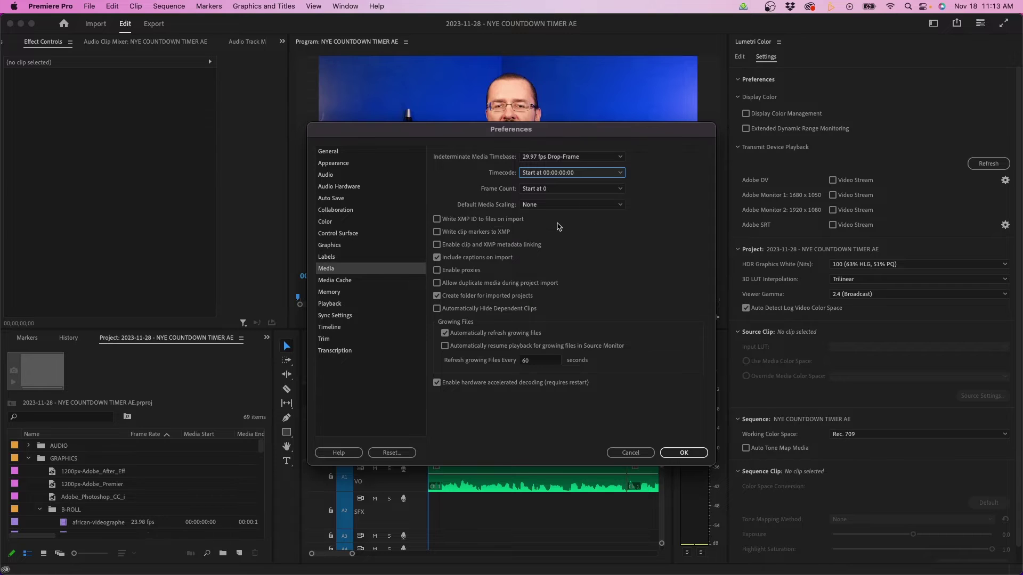
{"action": "left_click", "coordinate": [556, 206]}
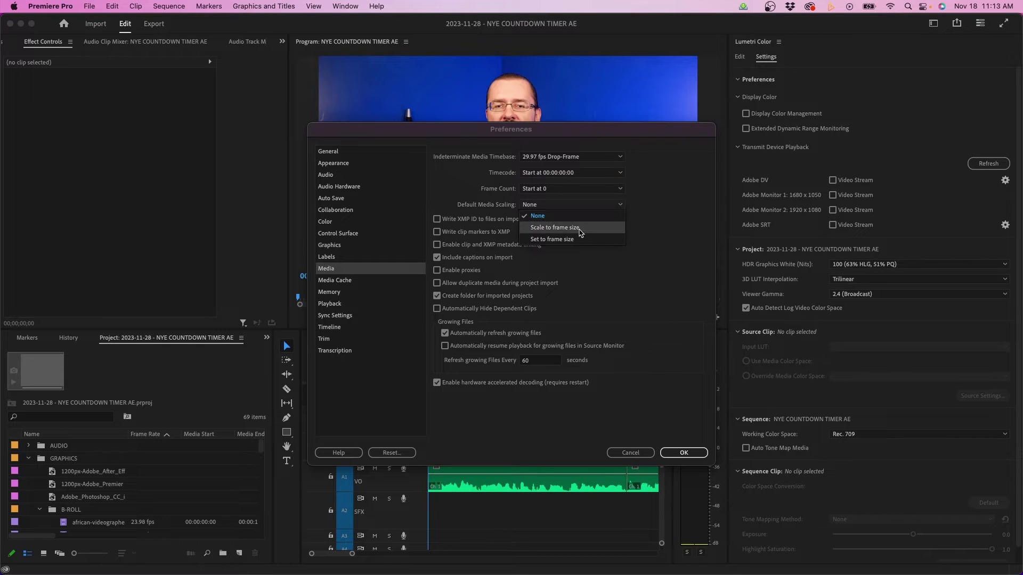
{"action": "left_click", "coordinate": [641, 244]}
{"action": "left_click", "coordinate": [682, 452]}
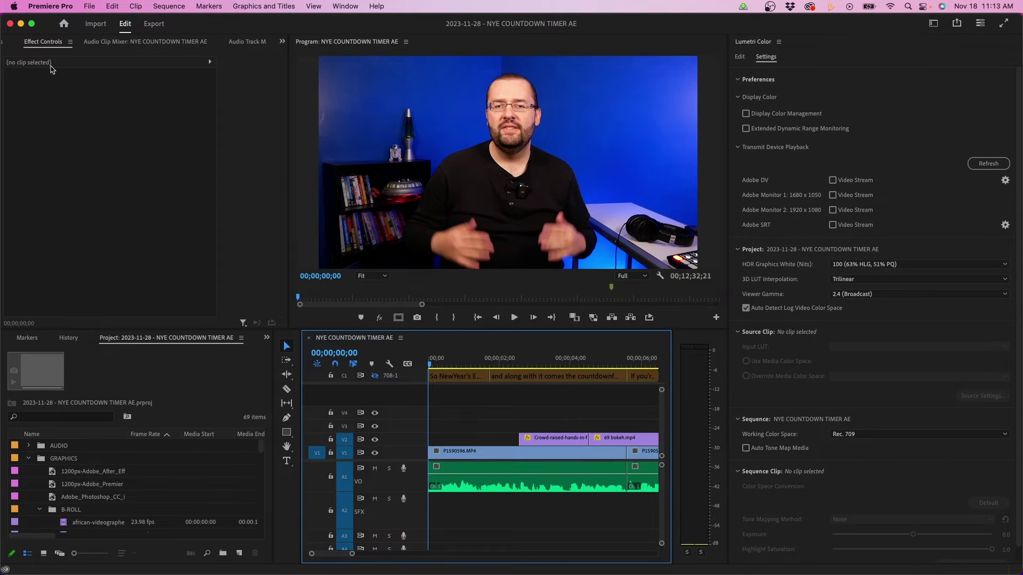
{"action": "key", "text": "shift+2"}
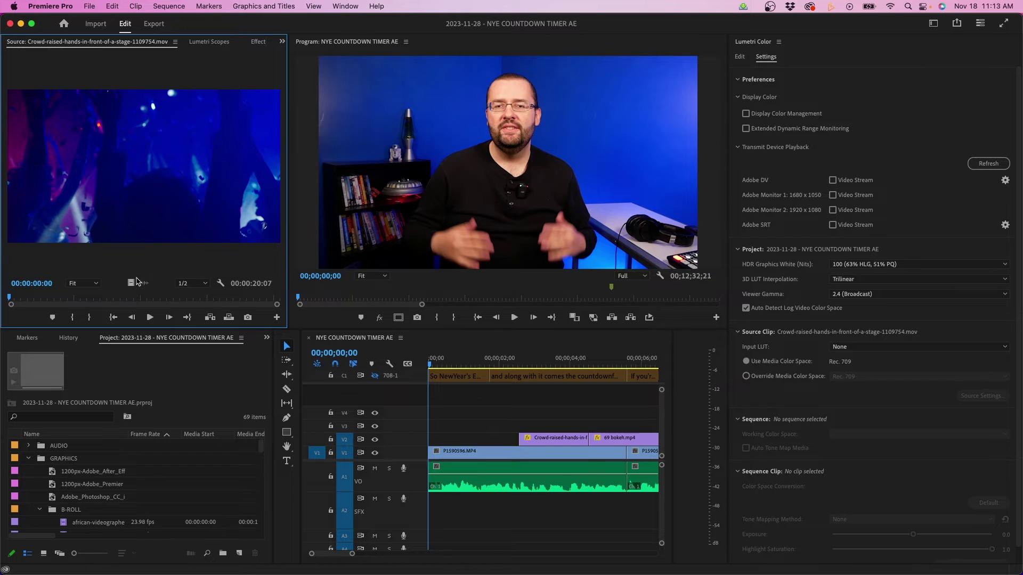
Place the crowd clip on V4, set its Scale to 50, then delete it.
{"action": "left_click_drag", "start_coordinate": [136, 282], "coordinate": [431, 414]}
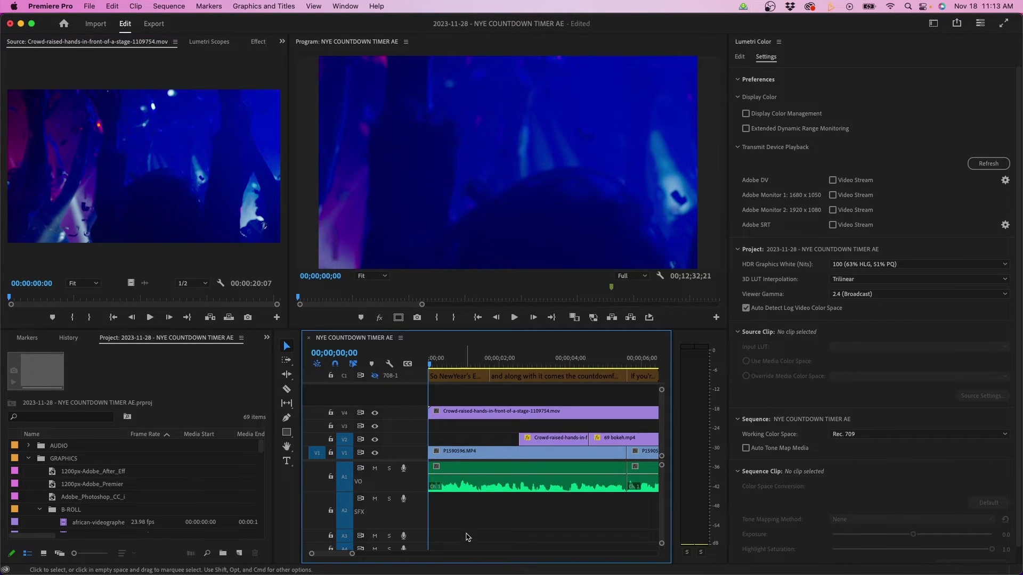
{"action": "left_click", "coordinate": [472, 415]}
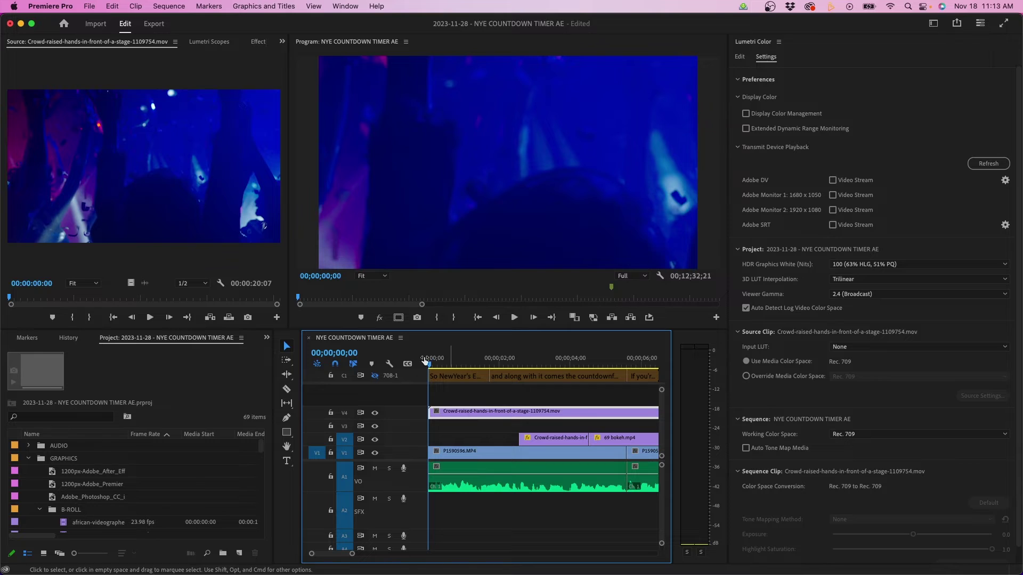
{"action": "left_click", "coordinate": [258, 41]}
{"action": "left_click", "coordinate": [113, 107]}
{"action": "type", "text": "50"}
{"action": "key", "text": "Return"}
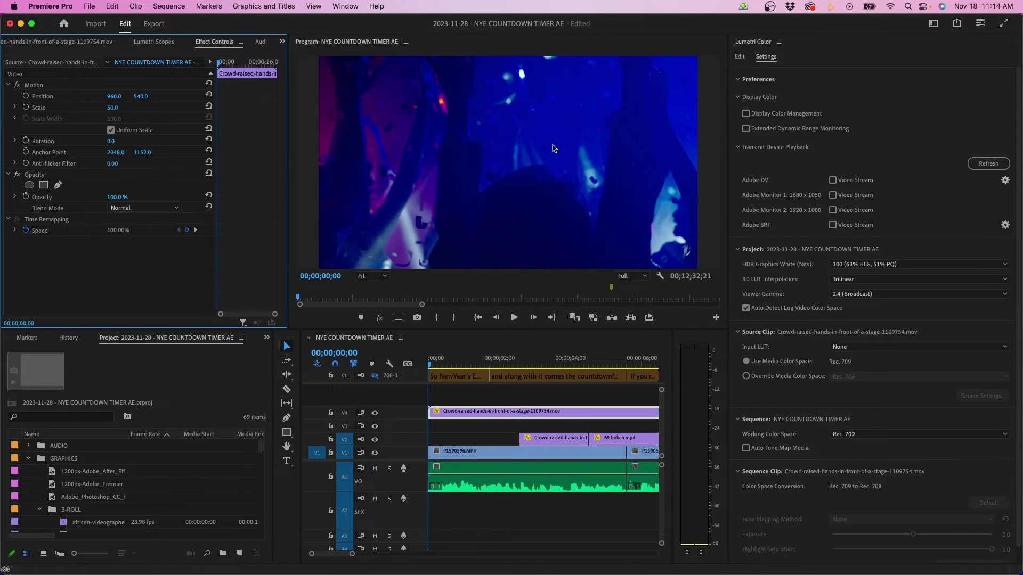
{"action": "left_click", "coordinate": [56, 43]}
{"action": "left_click", "coordinate": [521, 411]}
{"action": "key", "text": "Delete"}
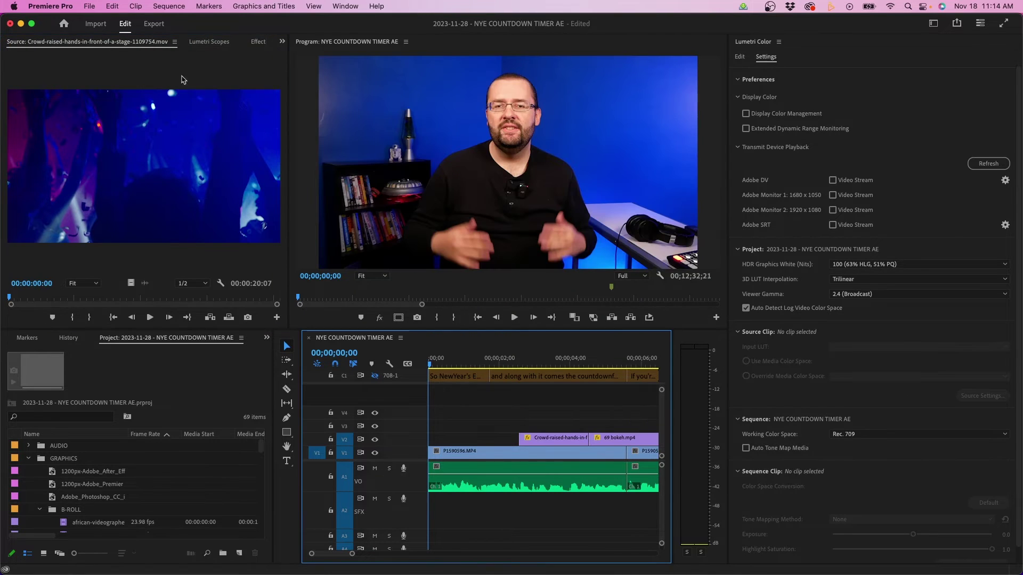
Change Default Media Scaling to Set to frame size in the Media preferences.
{"action": "key", "text": "super+comma"}
{"action": "left_click", "coordinate": [547, 205]}
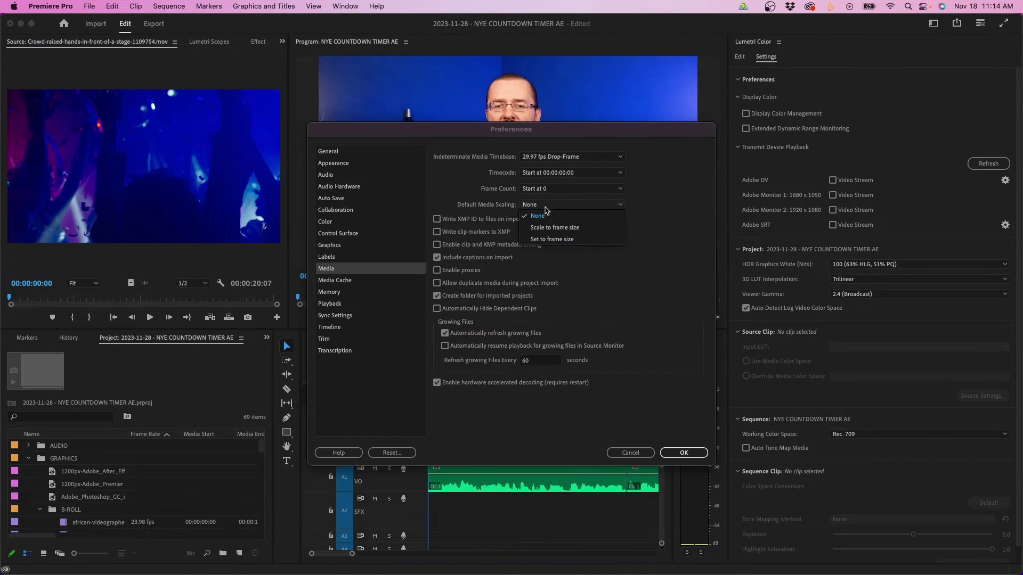
{"action": "left_click", "coordinate": [549, 240]}
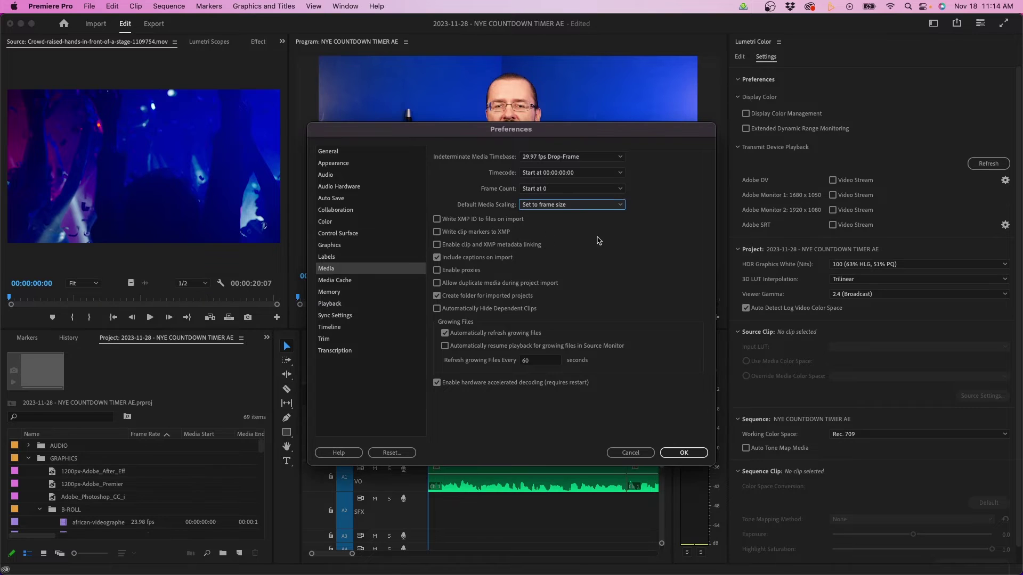
{"action": "left_click", "coordinate": [667, 453]}
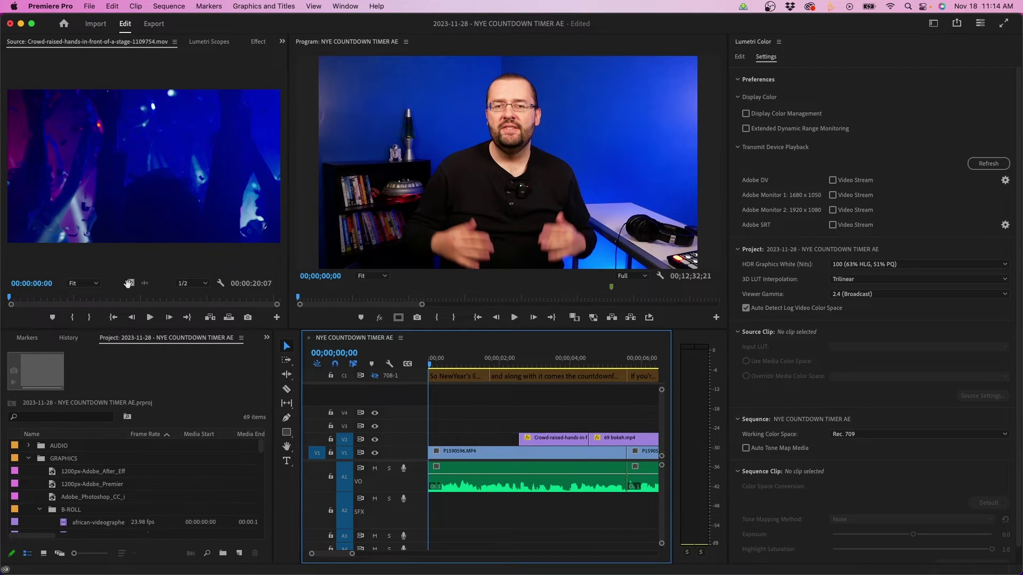
Place the crowd clip on V4 again and check its automatically set Scale value.
{"action": "left_click_drag", "start_coordinate": [134, 261], "coordinate": [429, 413]}
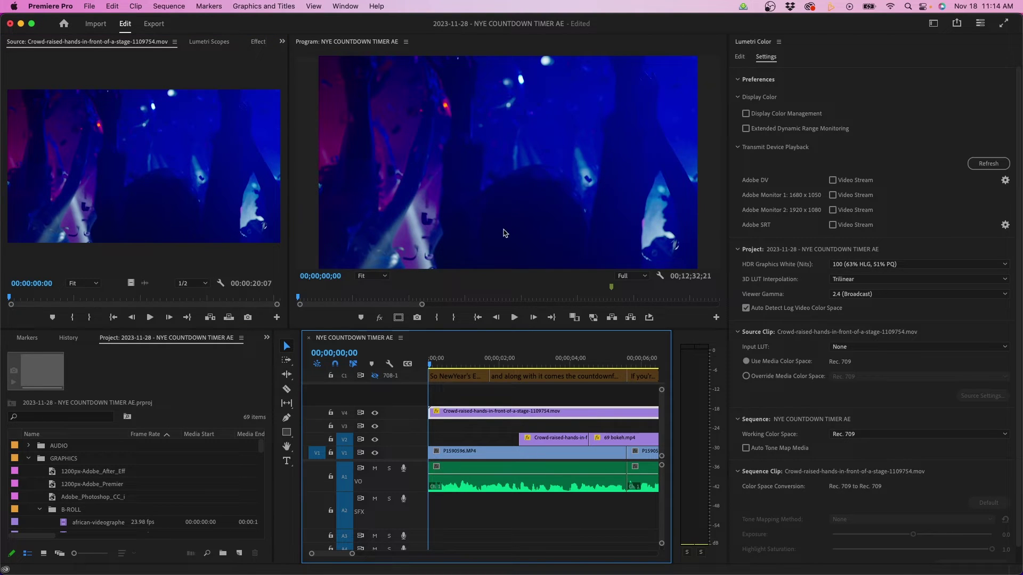
{"action": "left_click", "coordinate": [260, 42]}
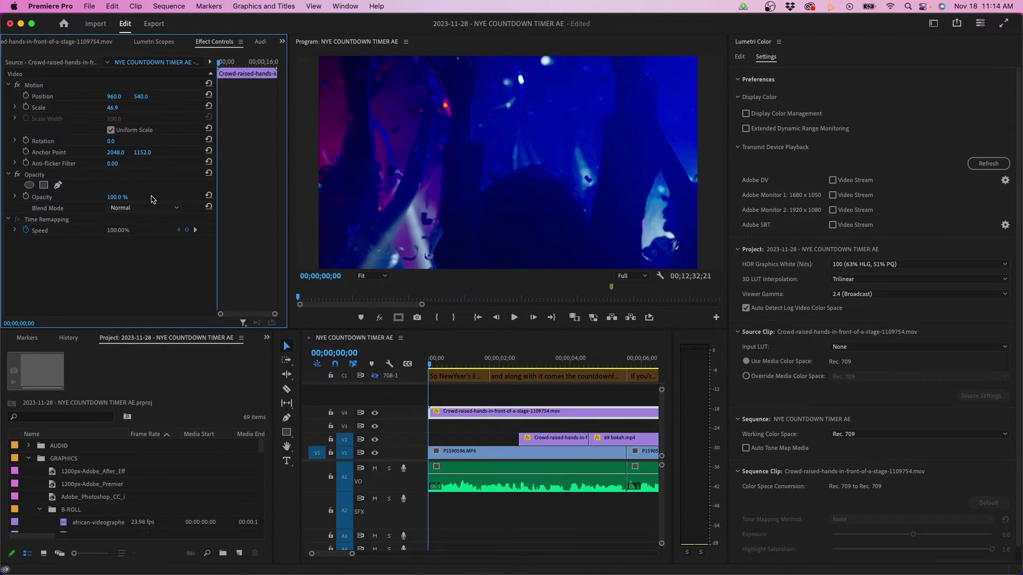
{"action": "left_click", "coordinate": [109, 108]}
{"action": "left_click", "coordinate": [50, 6]}
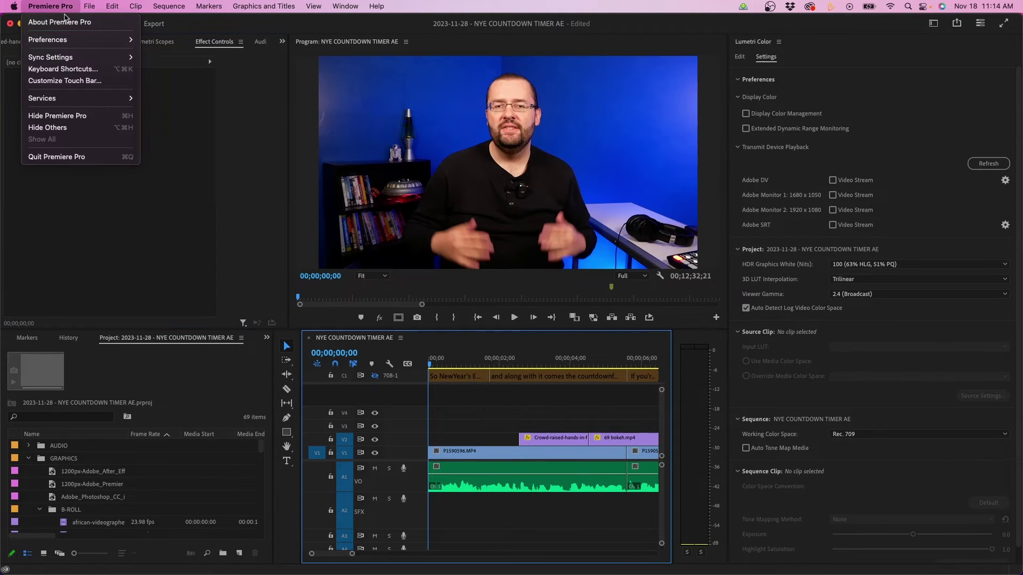
Reopen the Media preferences and uncheck Automatically refresh growing files.
{"action": "mouse_move", "coordinate": [80, 40]}
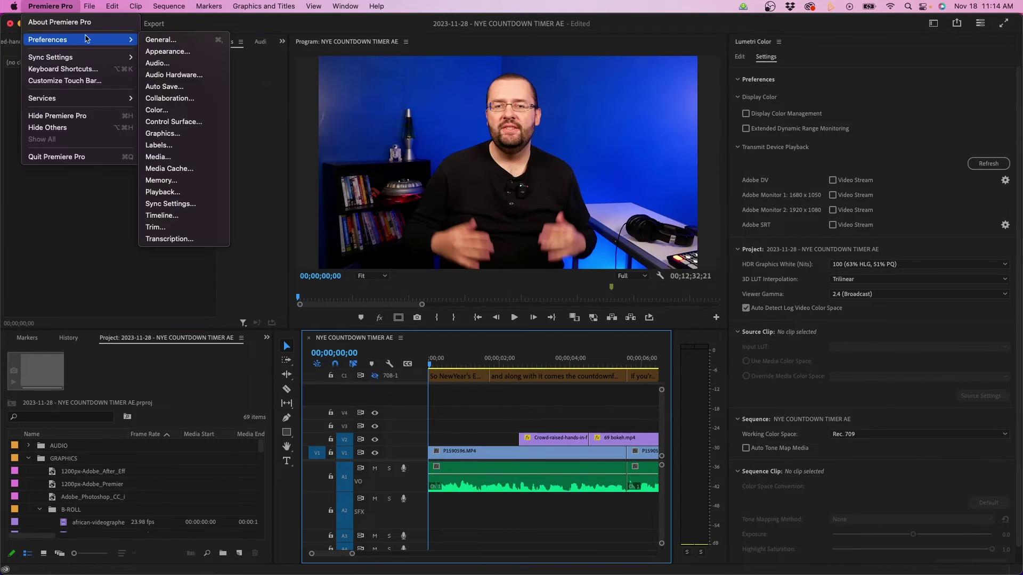
{"action": "left_click", "coordinate": [157, 157]}
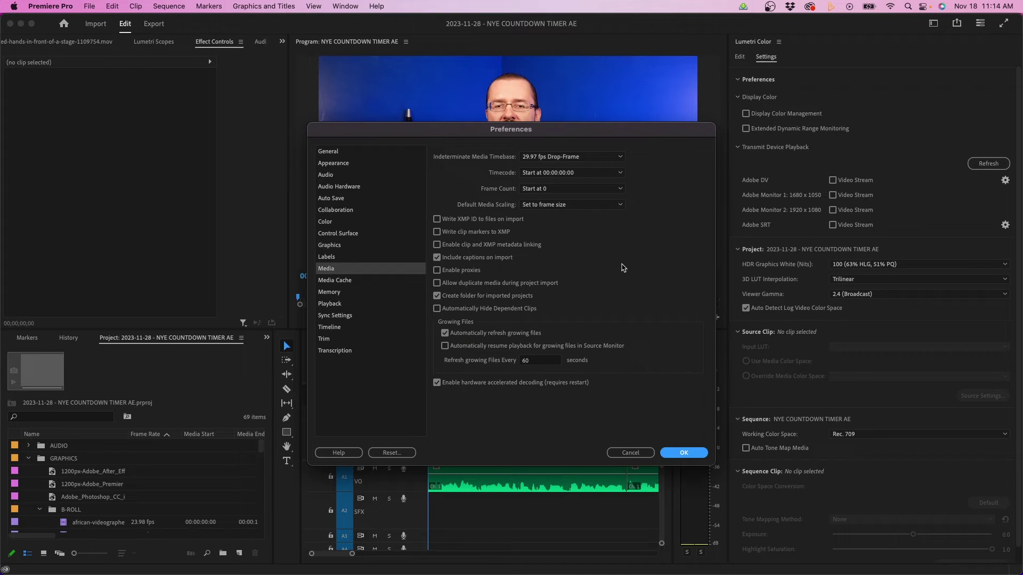
{"action": "left_click", "coordinate": [452, 336]}
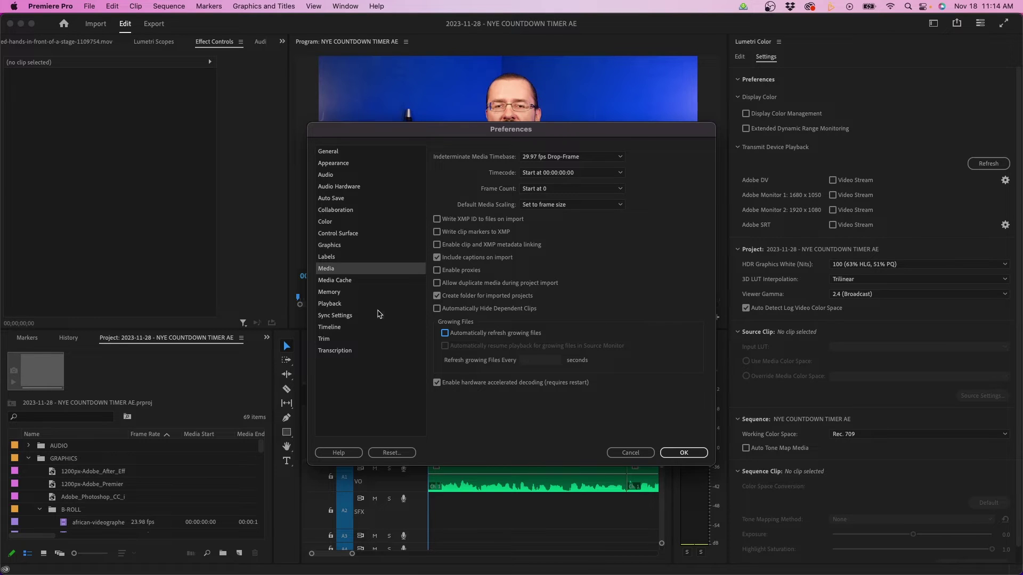
Move the media cache location to the CACHE folder on the external drive.
{"action": "left_click", "coordinate": [351, 283]}
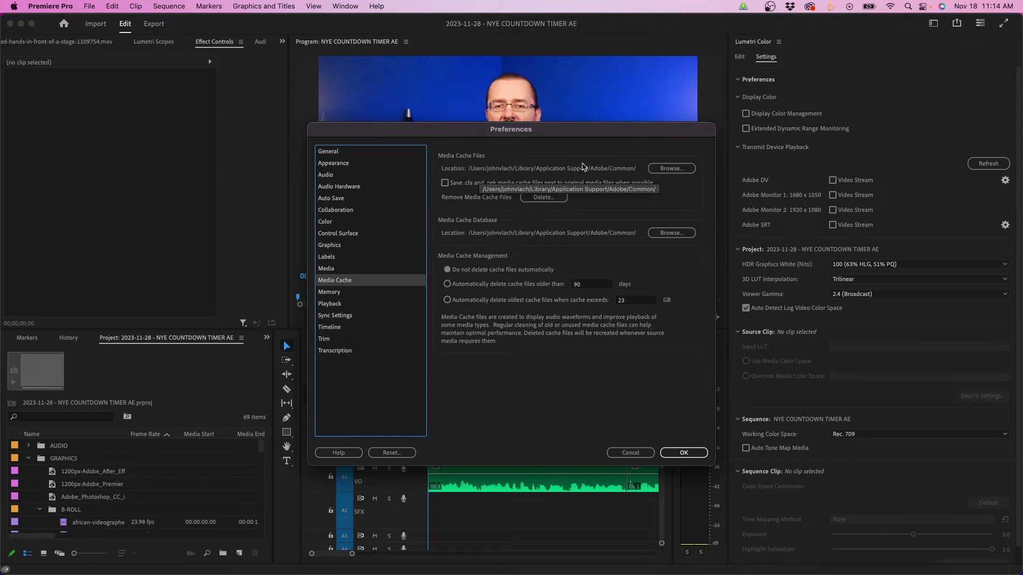
{"action": "left_click", "coordinate": [677, 170]}
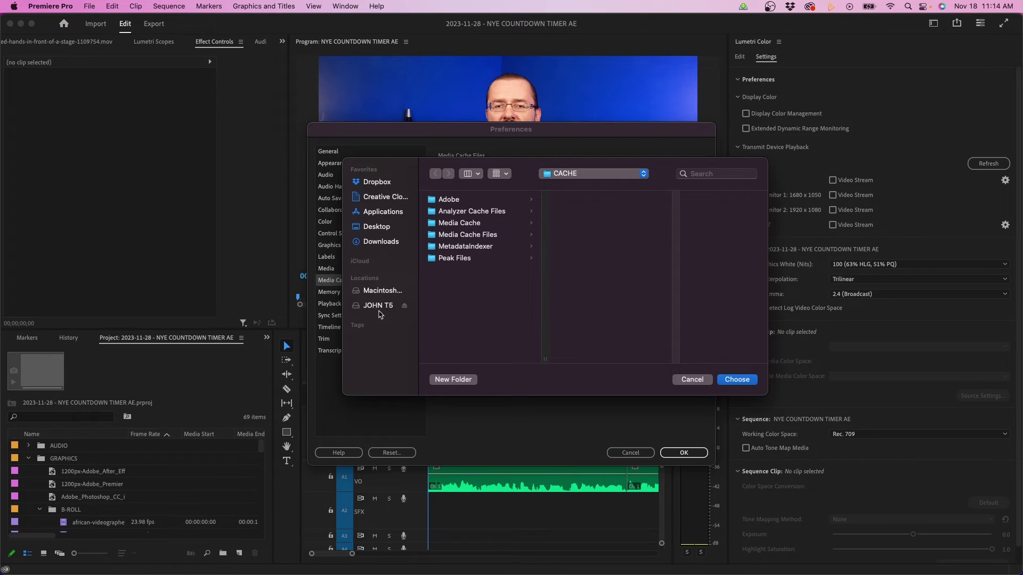
{"action": "left_click", "coordinate": [532, 199]}
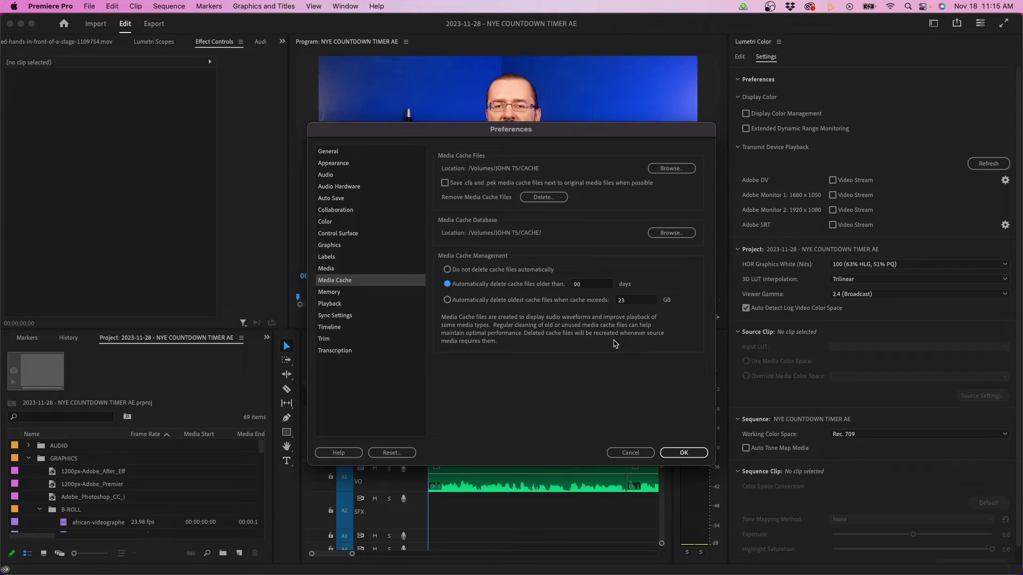
Auto-delete the oldest cache files once the media cache exceeds 100 GB.
{"action": "left_click", "coordinate": [494, 300]}
{"action": "left_click", "coordinate": [637, 300]}
{"action": "type", "text": "100"}
{"action": "left_click", "coordinate": [630, 352]}
{"action": "left_click", "coordinate": [361, 293]}
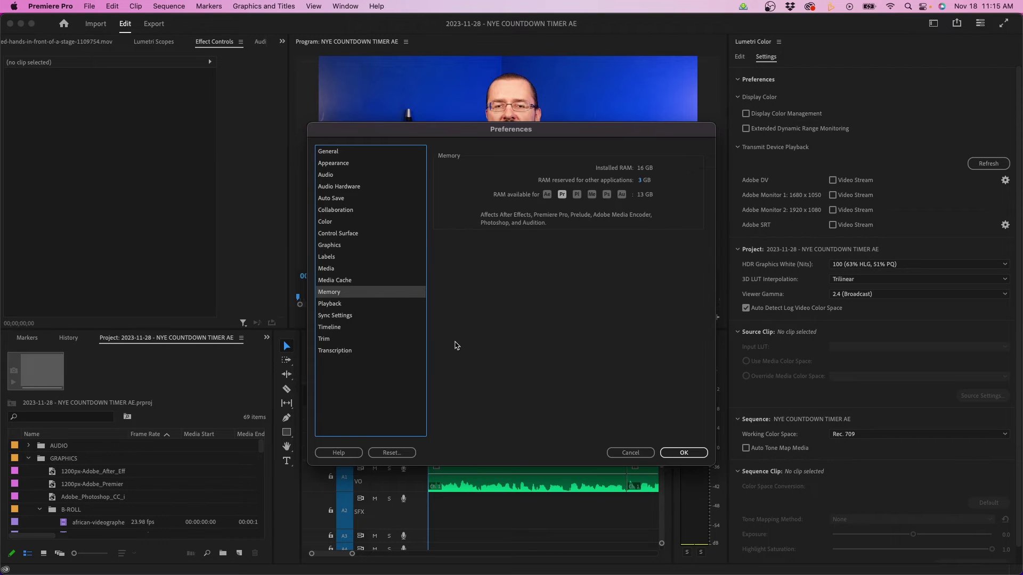
Lower the RAM reserved for other apps and stop pausing the Media Encoder queue during playback.
{"action": "left_click_drag", "start_coordinate": [642, 180], "coordinate": [599, 183]}
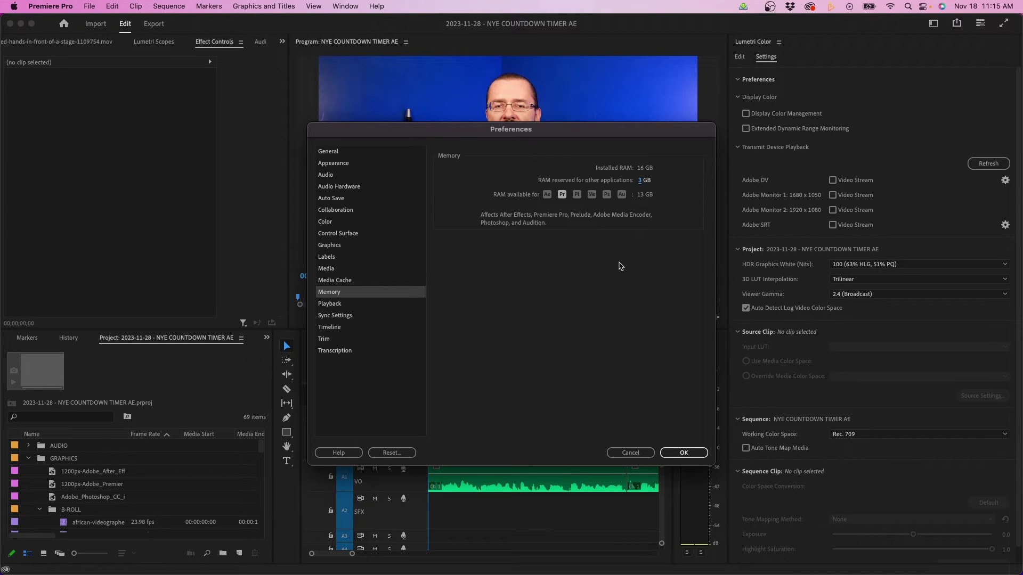
{"action": "left_click", "coordinate": [365, 304]}
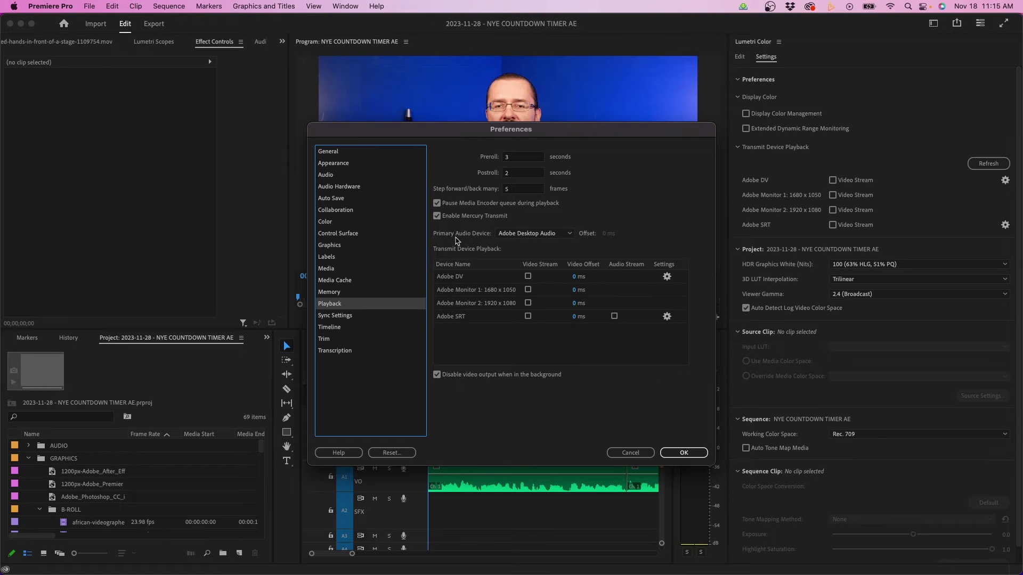
{"action": "left_click", "coordinate": [437, 203]}
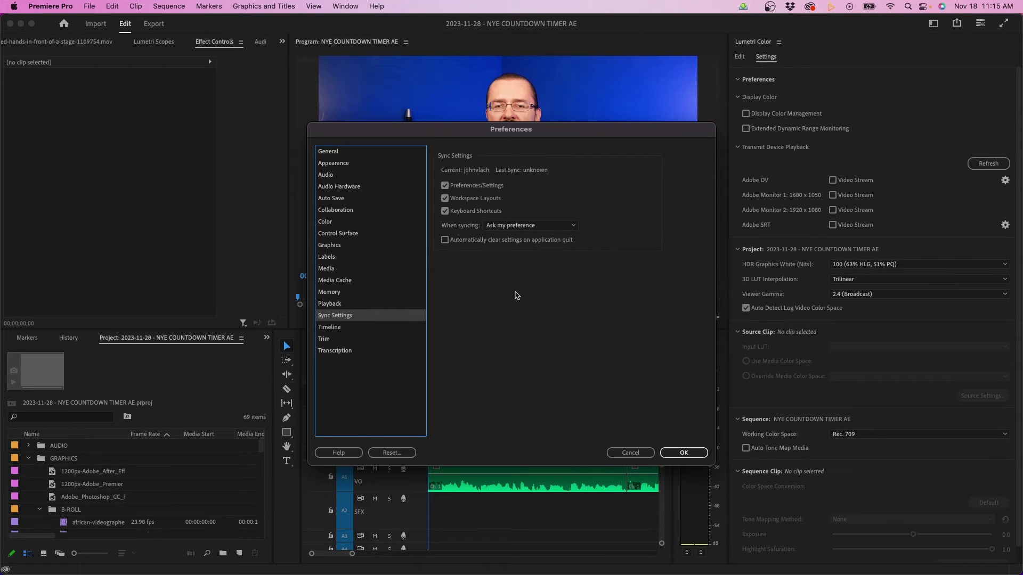
Set default transition durations to 12 frames for video and 2 frames for audio, then apply.
{"action": "key", "text": "Tab"}
{"action": "left_click", "coordinate": [339, 329]}
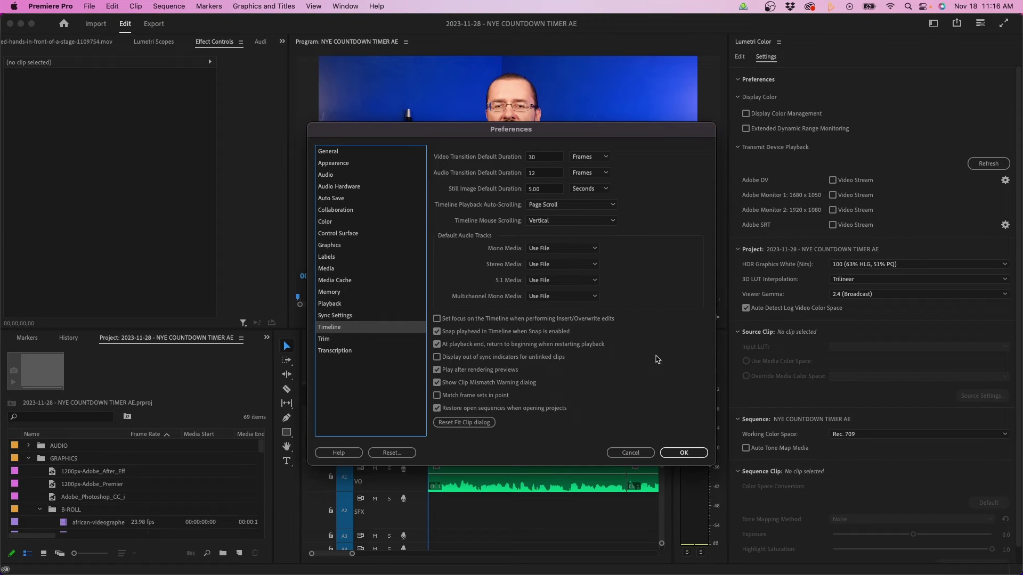
{"action": "double_click", "coordinate": [532, 157]}
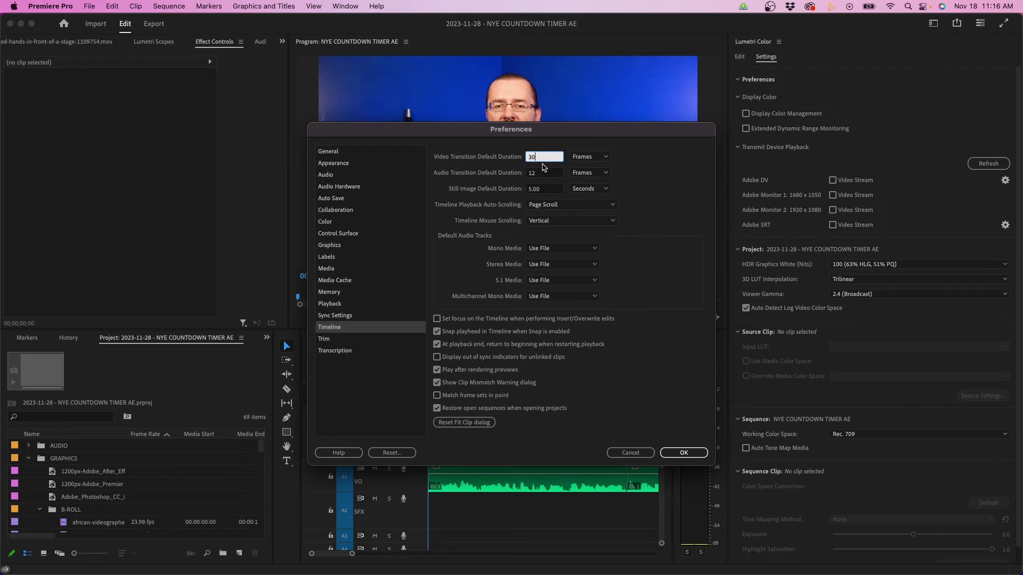
{"action": "left_click_drag", "start_coordinate": [539, 157], "coordinate": [519, 153]}
{"action": "type", "text": "12"}
{"action": "key", "text": "Tab"}
{"action": "left_click", "coordinate": [546, 178]}
{"action": "key", "text": "BackSpace"}
{"action": "key", "text": "BackSpace"}
{"action": "type", "text": "2"}
{"action": "left_click", "coordinate": [682, 453]}
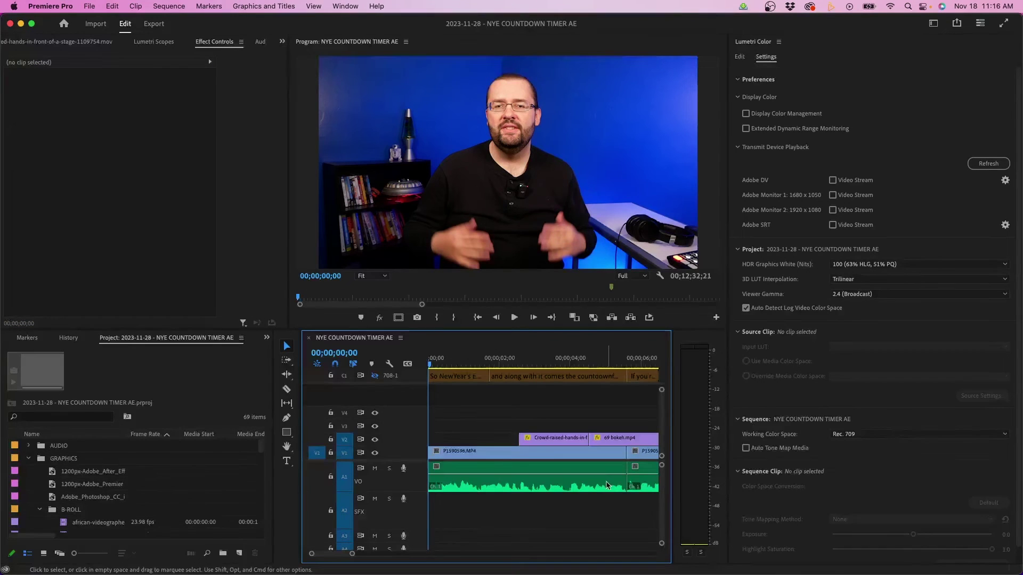
Apply the default audio transition to both A1 clips with Shift+D, then deselect them.
{"action": "left_click_drag", "start_coordinate": [639, 512], "coordinate": [615, 482]}
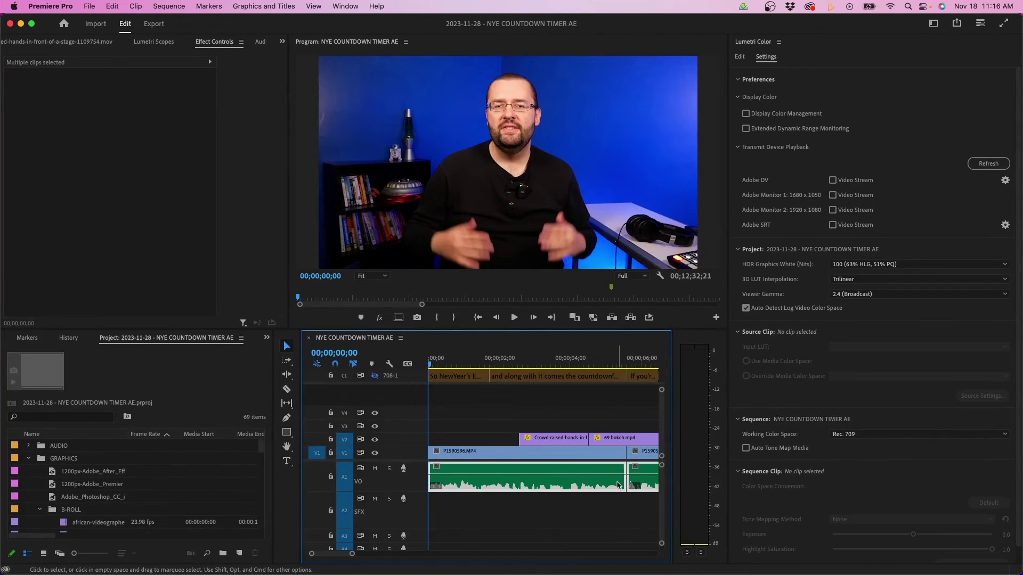
{"action": "key", "text": "shift+d"}
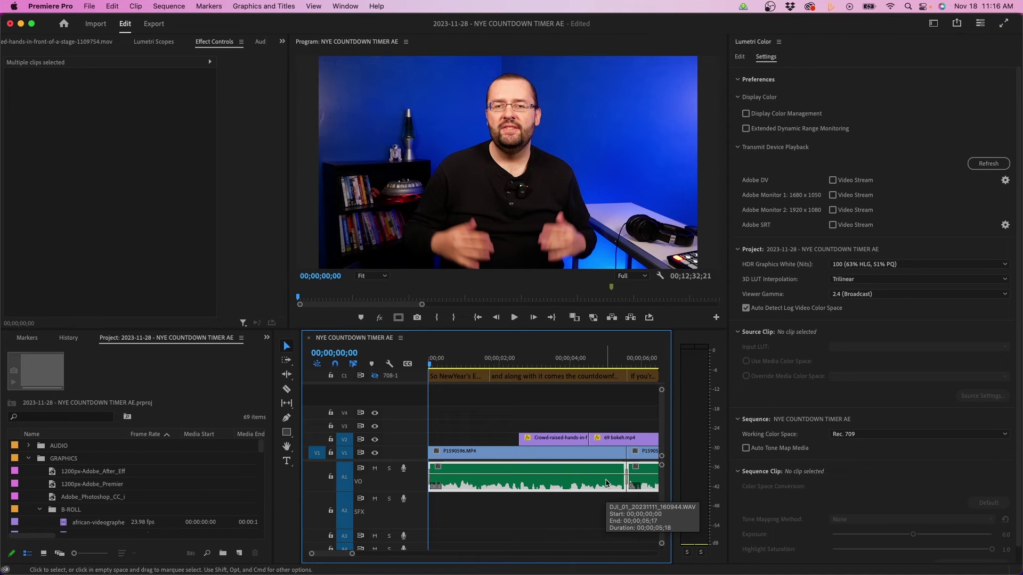
{"action": "left_click", "coordinate": [615, 524]}
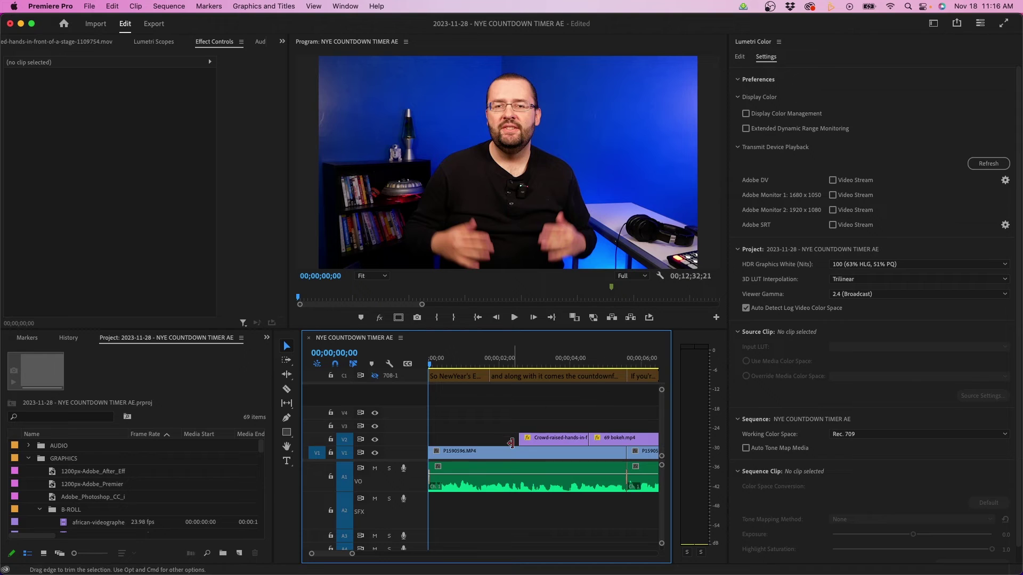
Reopen the Timeline preferences from the application menu.
{"action": "left_click", "coordinate": [100, 7]}
{"action": "mouse_move", "coordinate": [59, 6]}
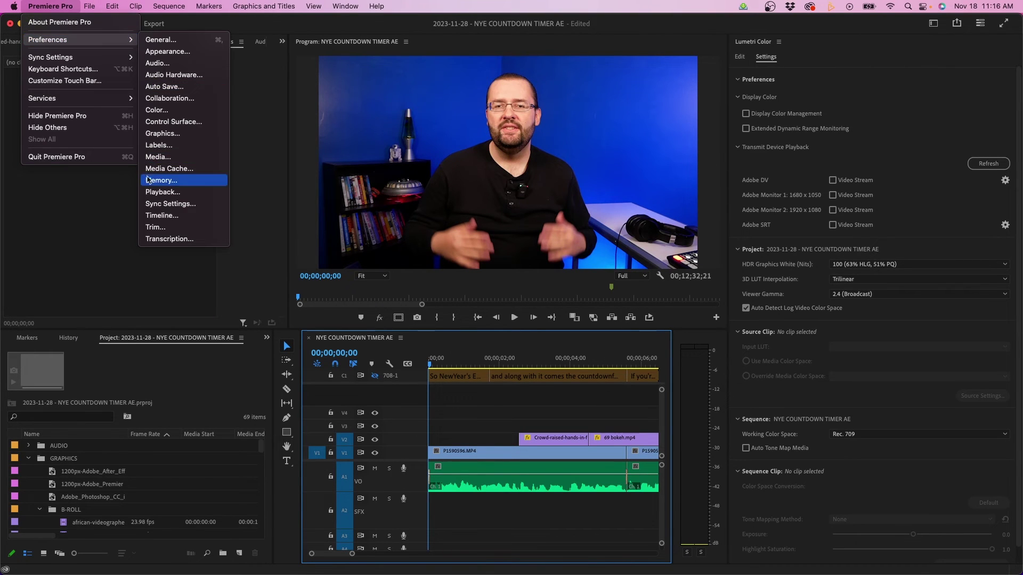
{"action": "key", "text": "Escape"}
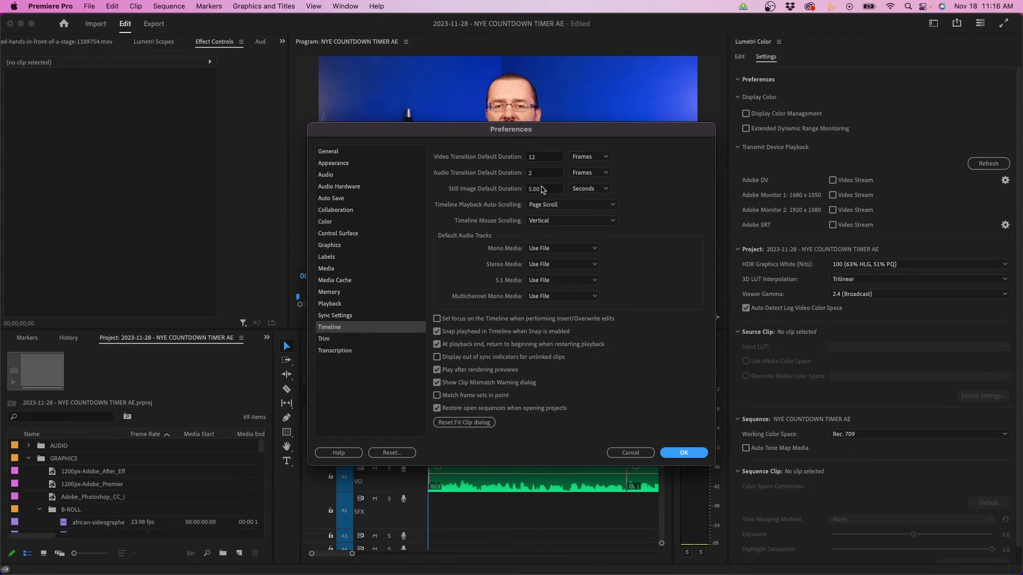
Change the still image default duration to 8 and display out-of-sync indicators for unlinked clips.
{"action": "left_click", "coordinate": [541, 189]}
{"action": "type", "text": "8"}
{"action": "key", "text": "Tab"}
{"action": "left_click", "coordinate": [472, 357]}
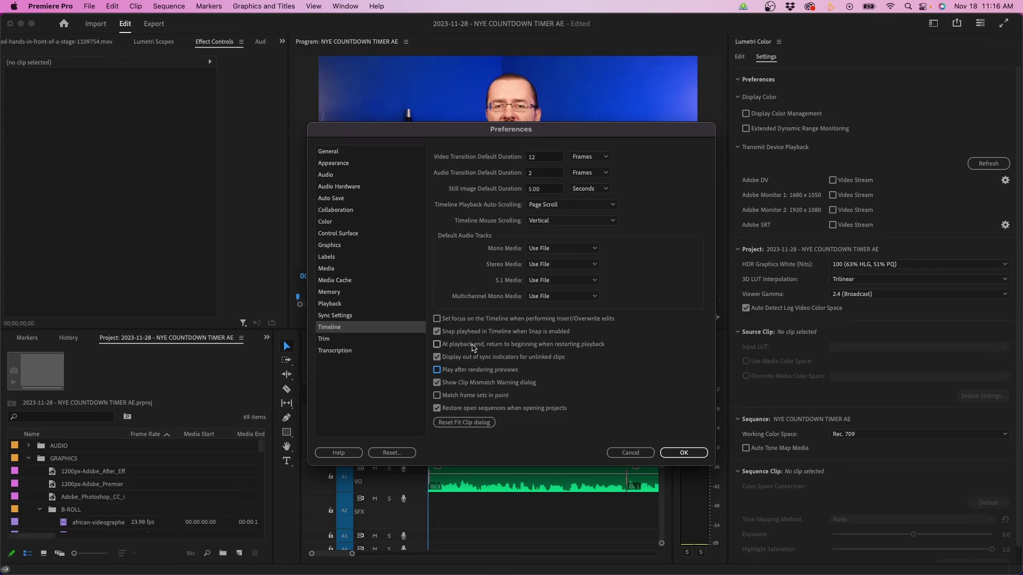
Enable automatic clip transcription, restricted to only clips in the sequence.
{"action": "left_click", "coordinate": [384, 339]}
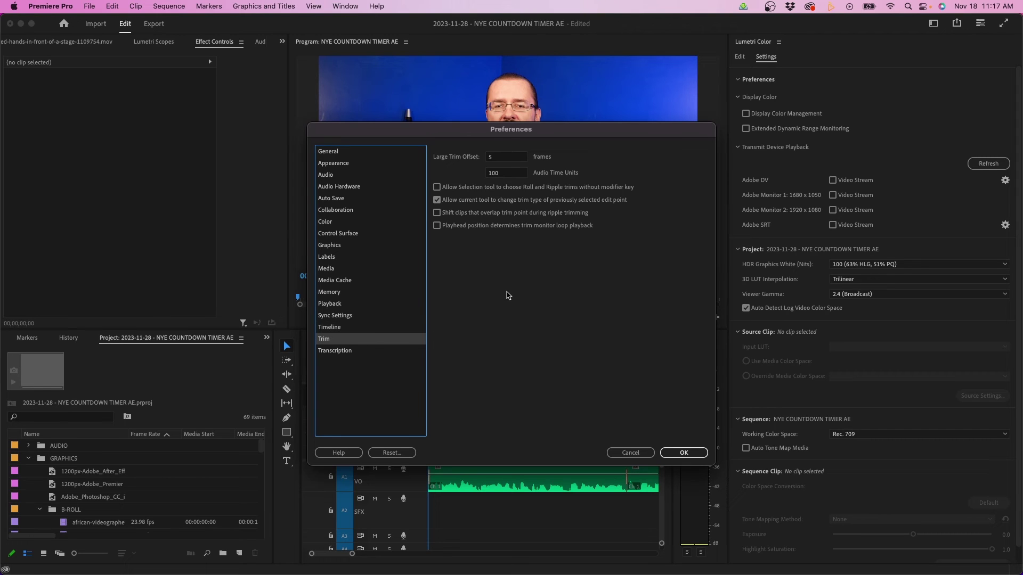
{"action": "left_click", "coordinate": [361, 352]}
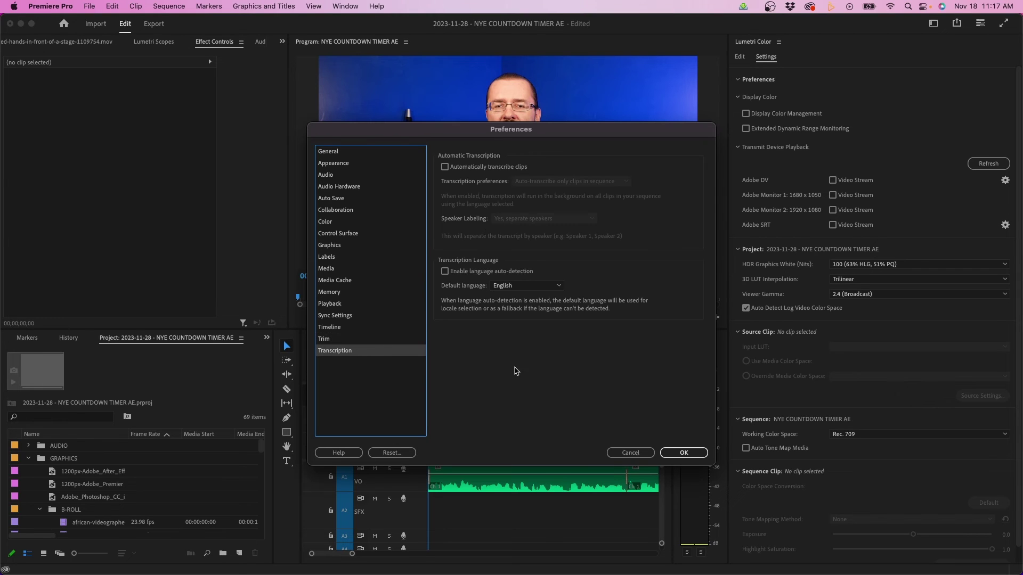
{"action": "left_click", "coordinate": [445, 167]}
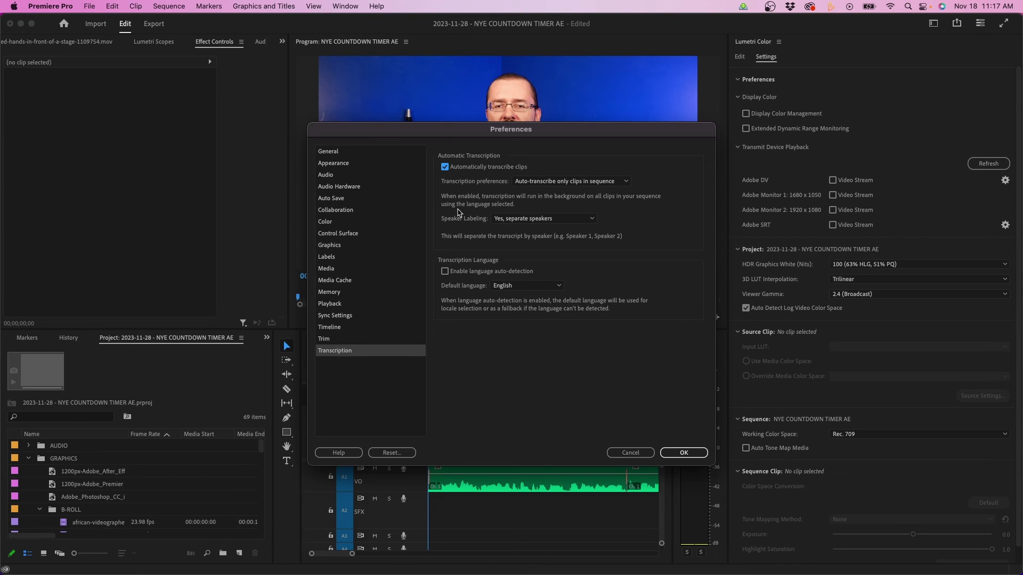
{"action": "left_click", "coordinate": [573, 182]}
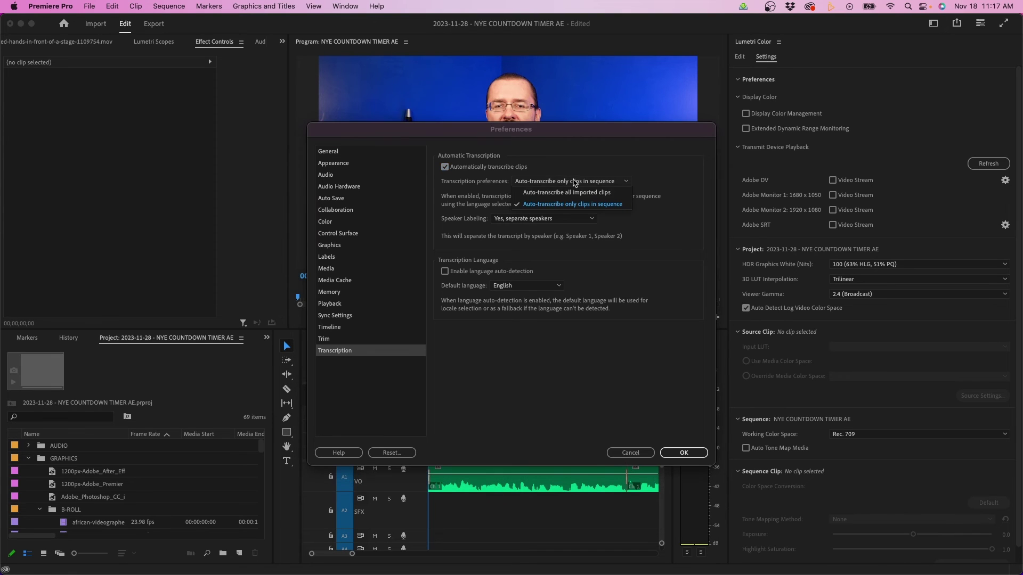
{"action": "left_click", "coordinate": [626, 206]}
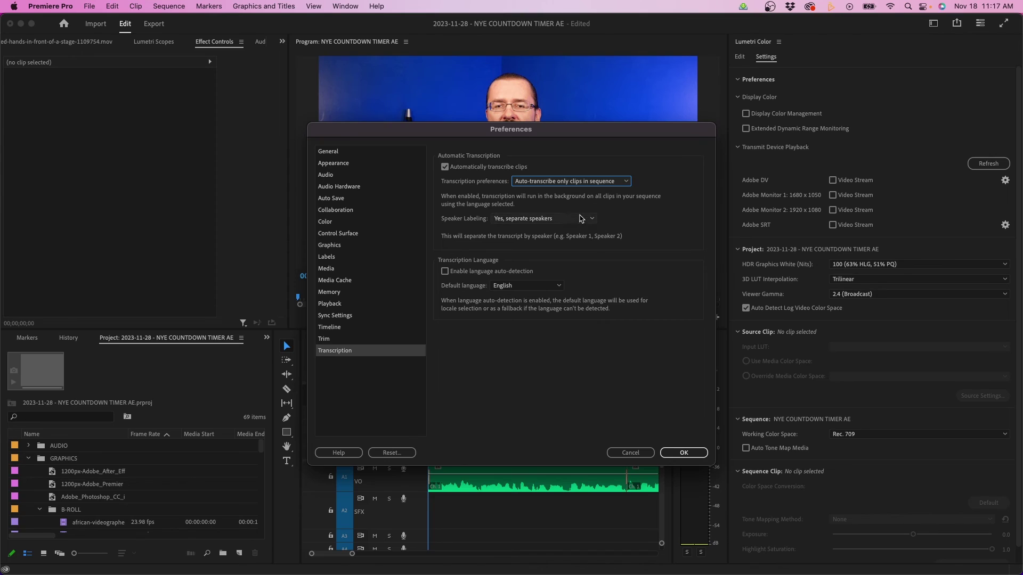
{"action": "left_click", "coordinate": [569, 218]}
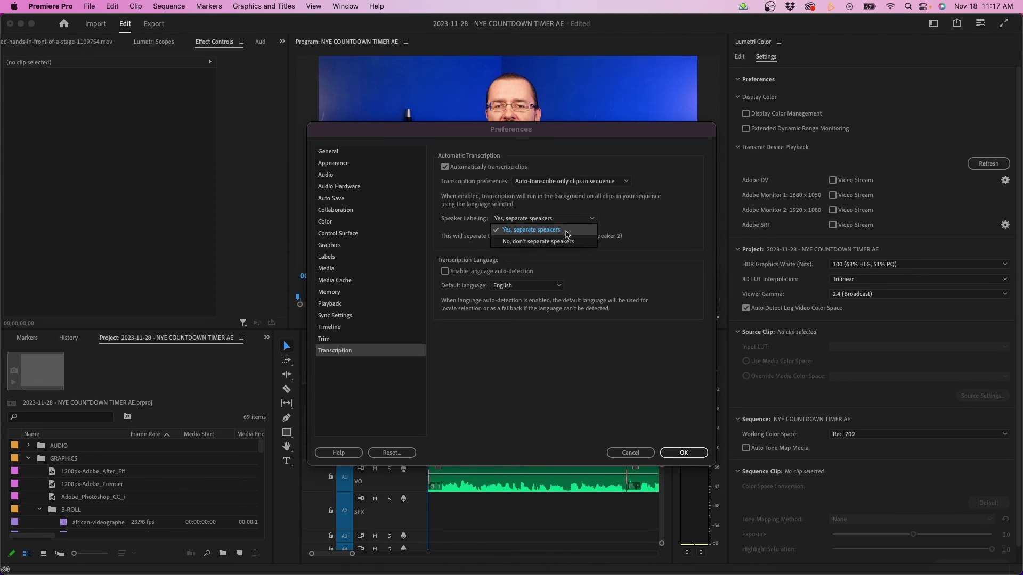
Keep speaker separation and English as default language, then disable automatic clip transcription.
{"action": "left_click", "coordinate": [565, 230]}
{"action": "left_click", "coordinate": [506, 273]}
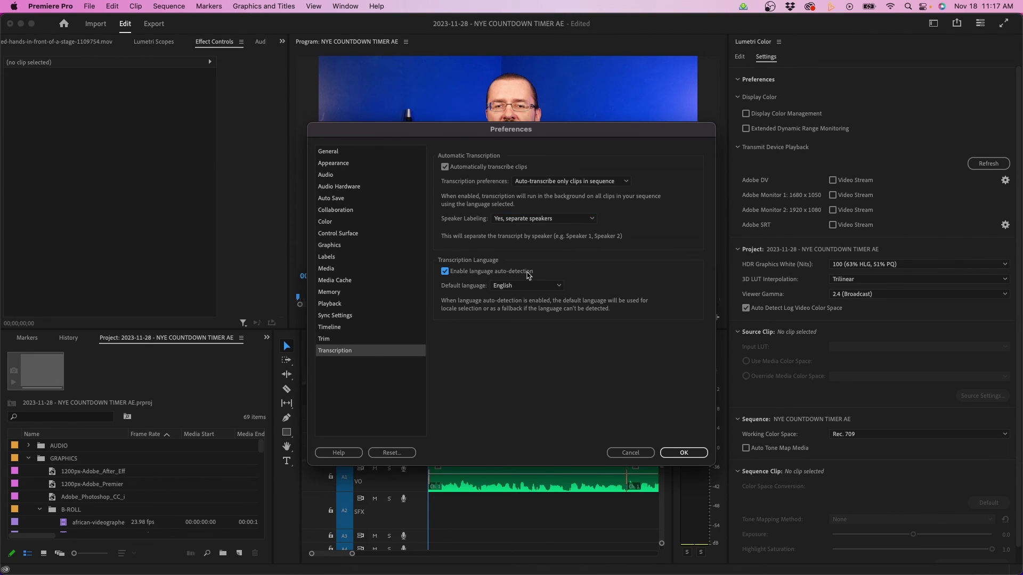
{"action": "left_click", "coordinate": [529, 273]}
{"action": "left_click", "coordinate": [552, 286]}
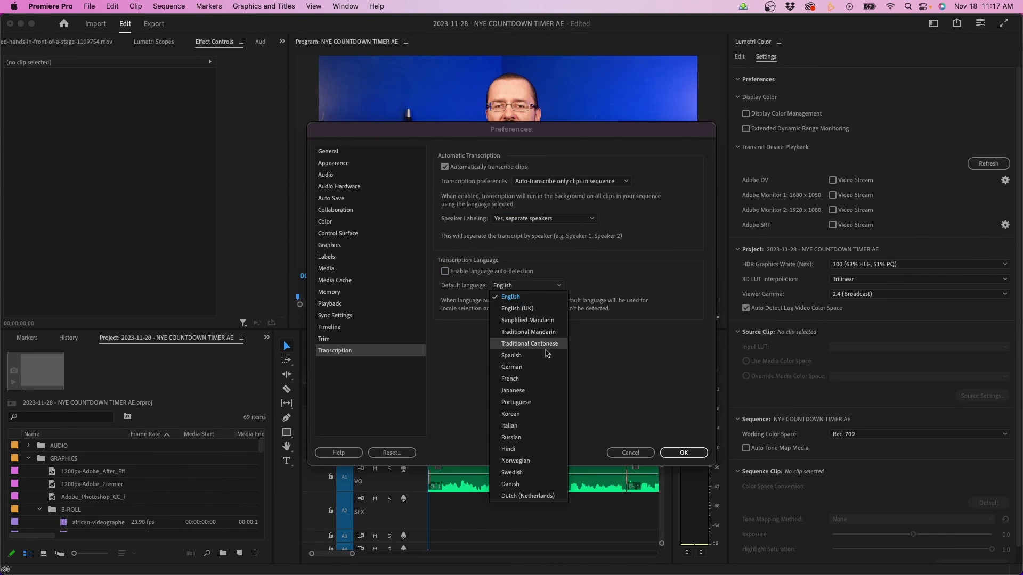
{"action": "left_click", "coordinate": [600, 405]}
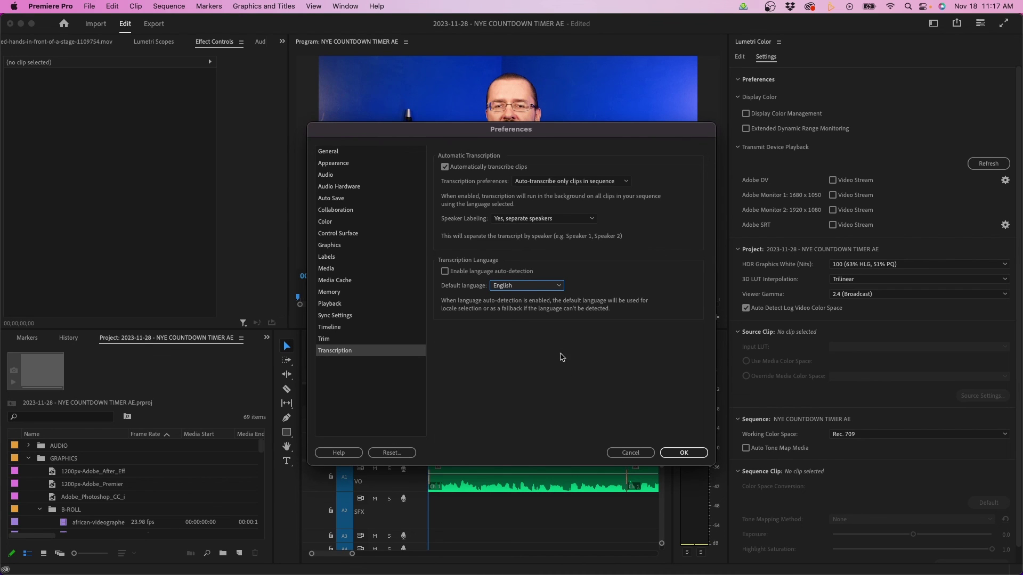
{"action": "left_click", "coordinate": [445, 168]}
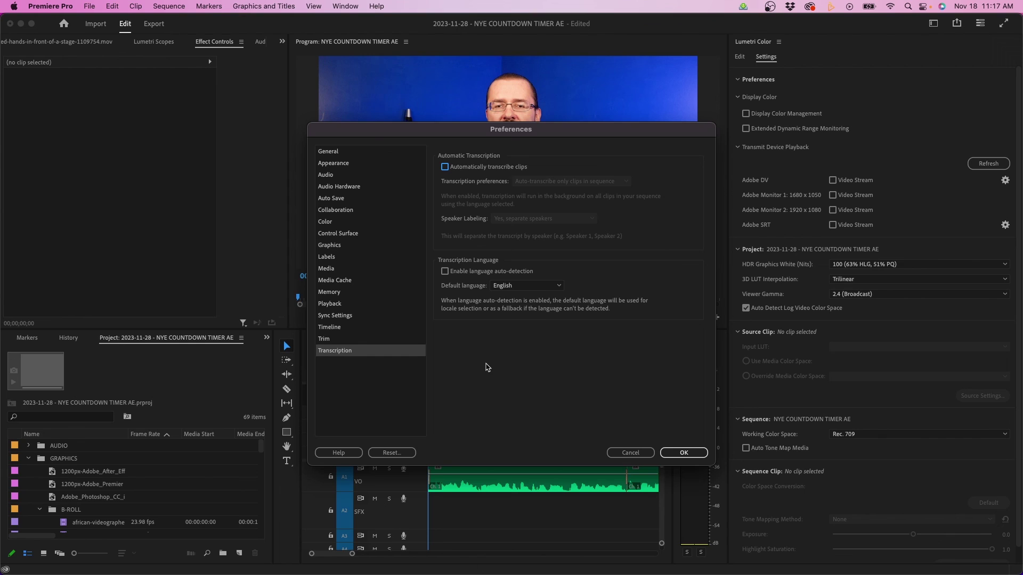
{"action": "left_click", "coordinate": [395, 452]}
Apply the preferences and return to the NYE COUNTDOWN TIMER AE sequence timeline.
{"action": "left_click", "coordinate": [683, 452]}
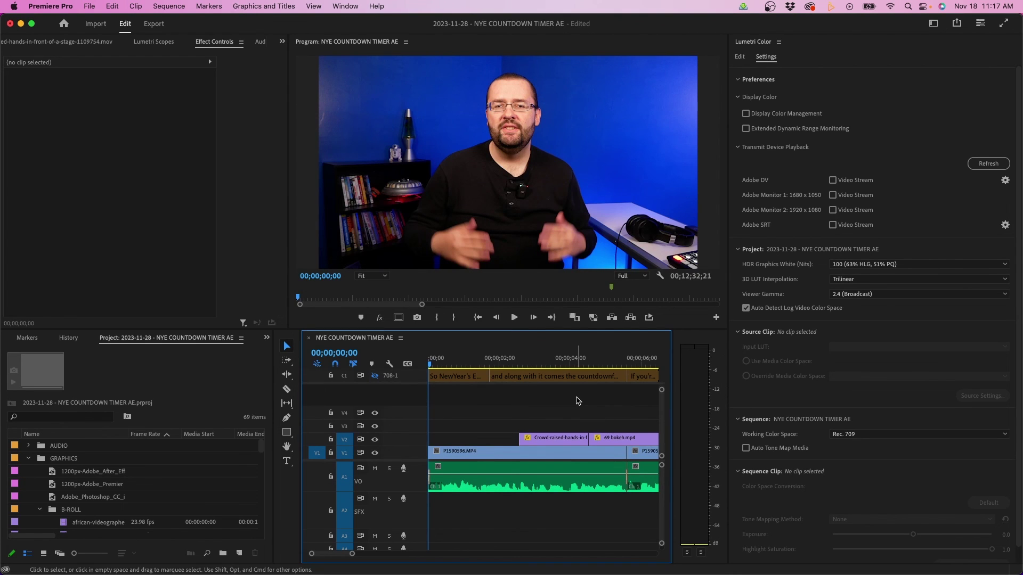